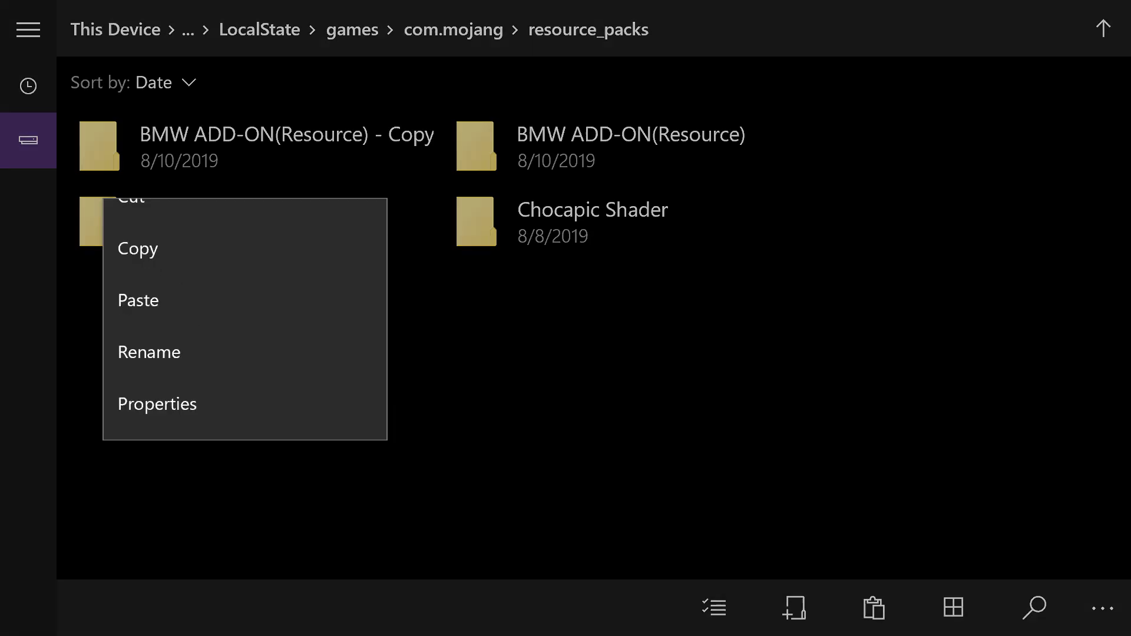
Delete the duplicate BMW ADD-ON(Resource) - Copy folder from resource_packs.
{"action": "key", "text": "Return"}
{"action": "key", "text": "Return"}
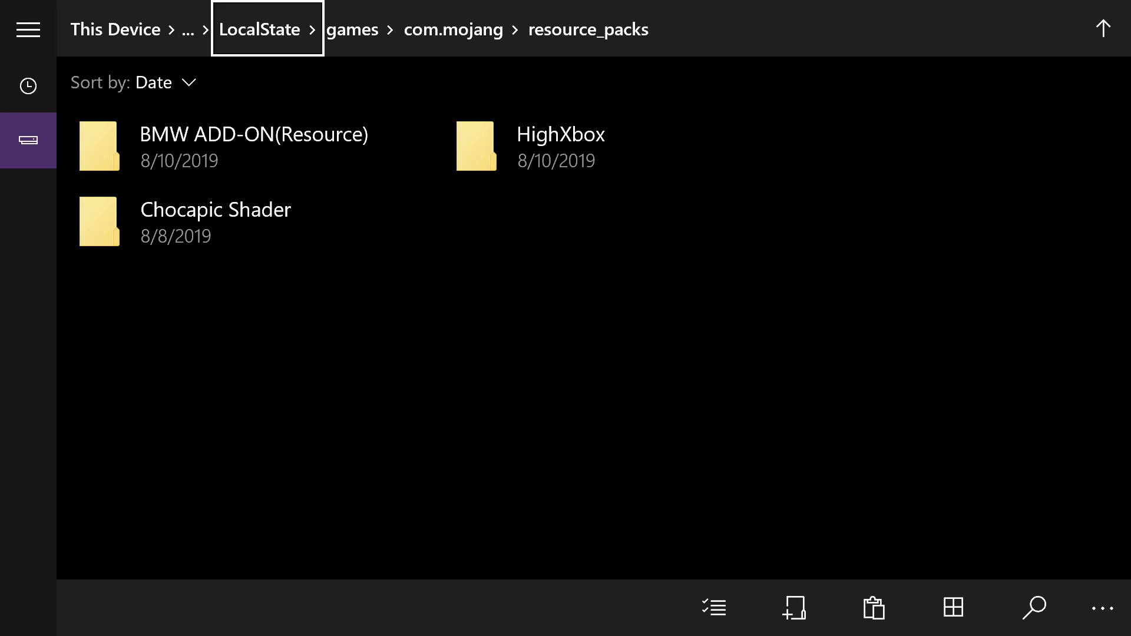
Go to the LocalState folder of the 25974MegaScopes.UniversalFileDownloader package and open its BMWW folder.
{"action": "key", "text": "Return"}
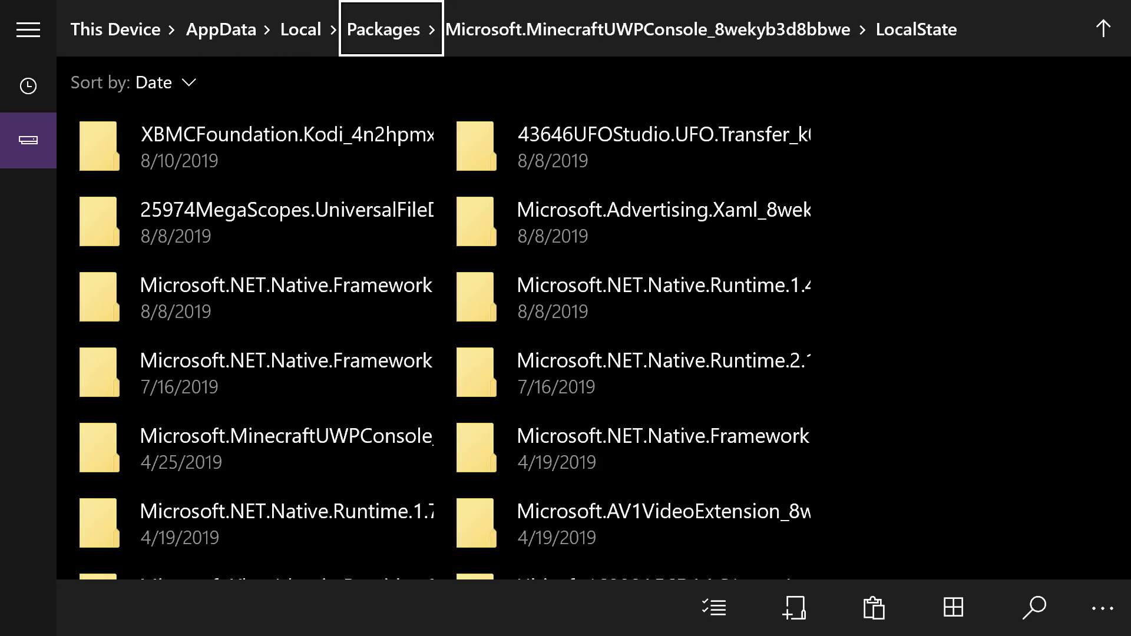
{"action": "key", "text": "Return"}
{"action": "key", "text": "Return"}
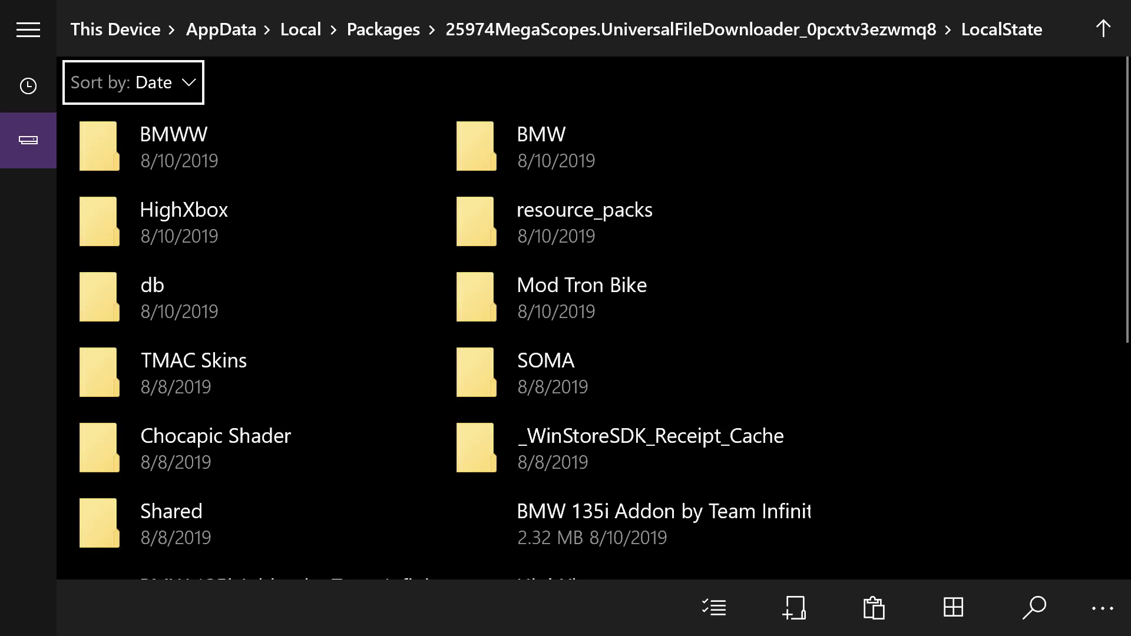
{"action": "key", "text": "Down"}
{"action": "key", "text": "Return"}
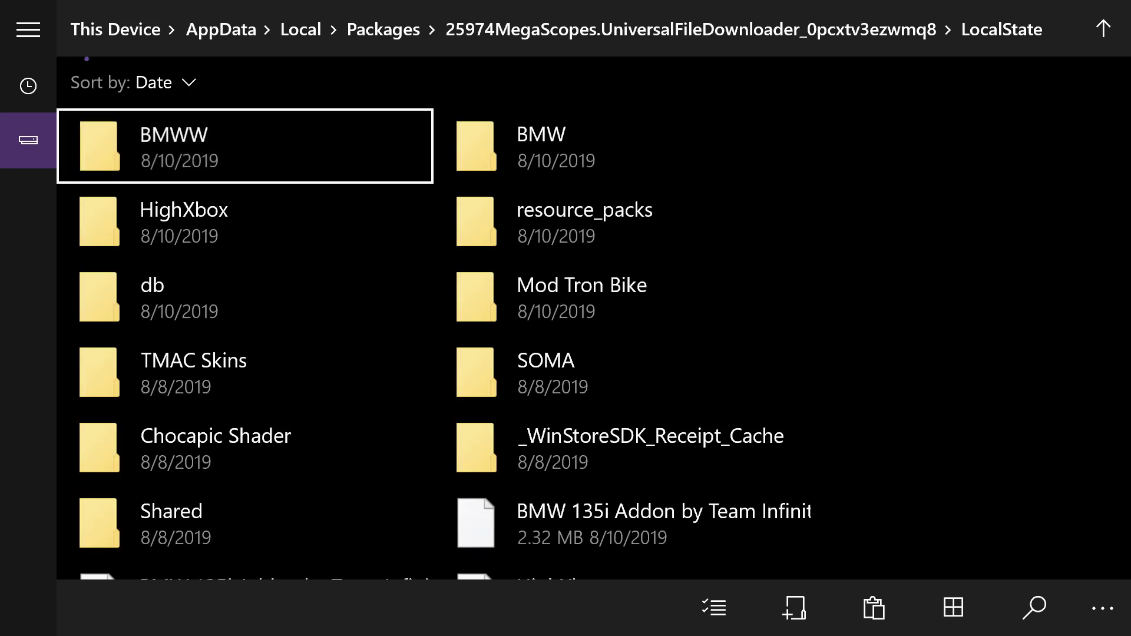
Copy the BMW ADDON(Behavior) folder from BMWW.
{"action": "key", "text": "Left"}
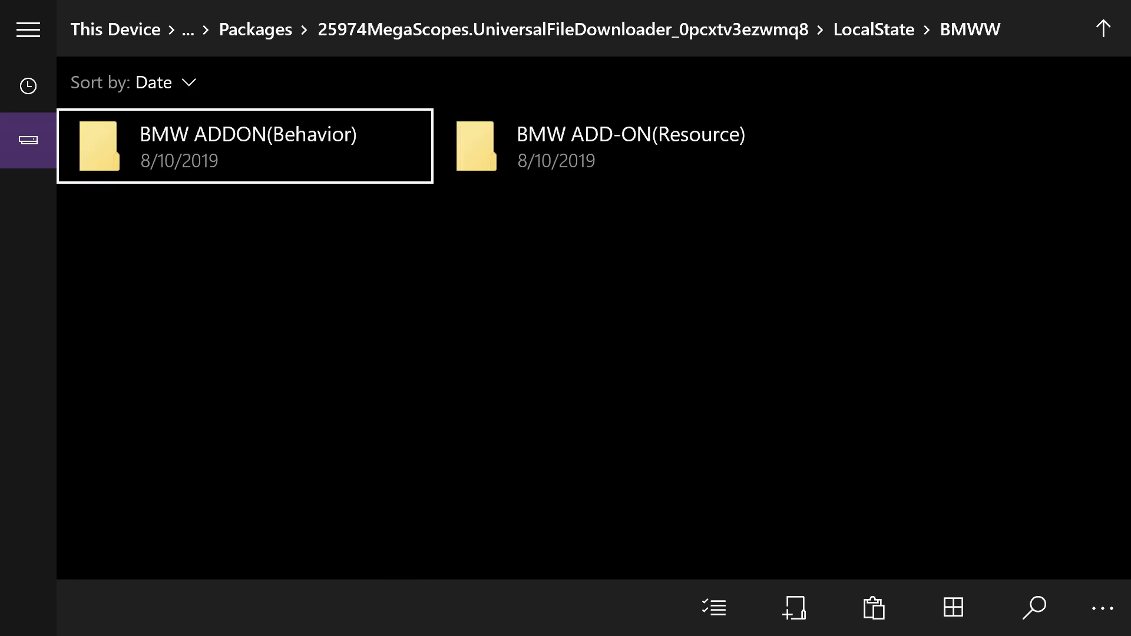
{"action": "key", "text": "shift+F10"}
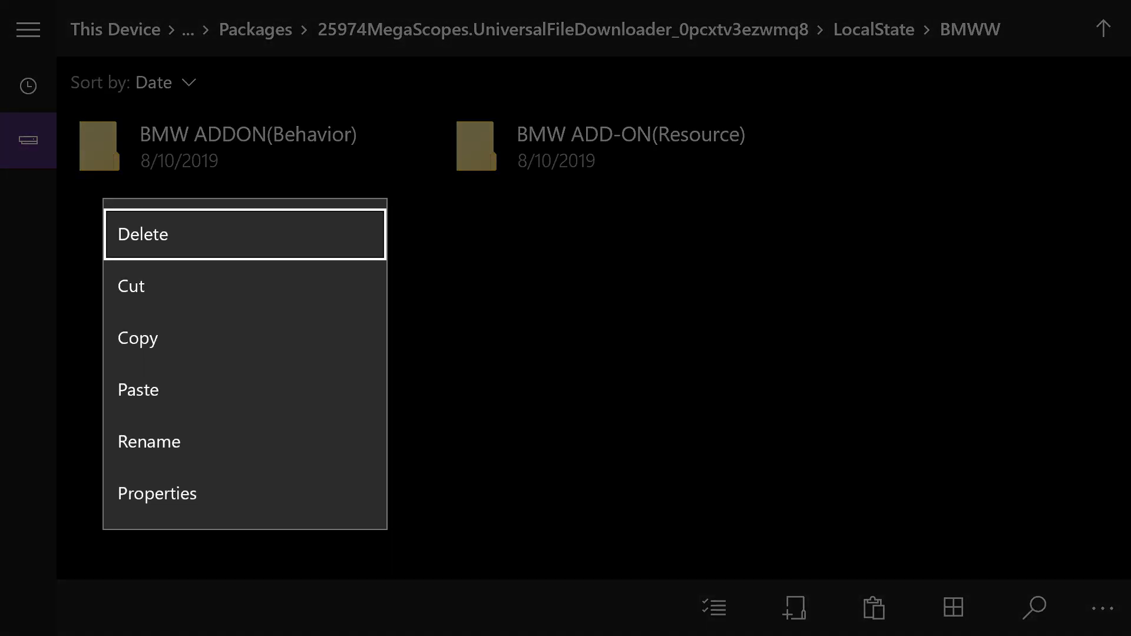
{"action": "key", "text": "Return"}
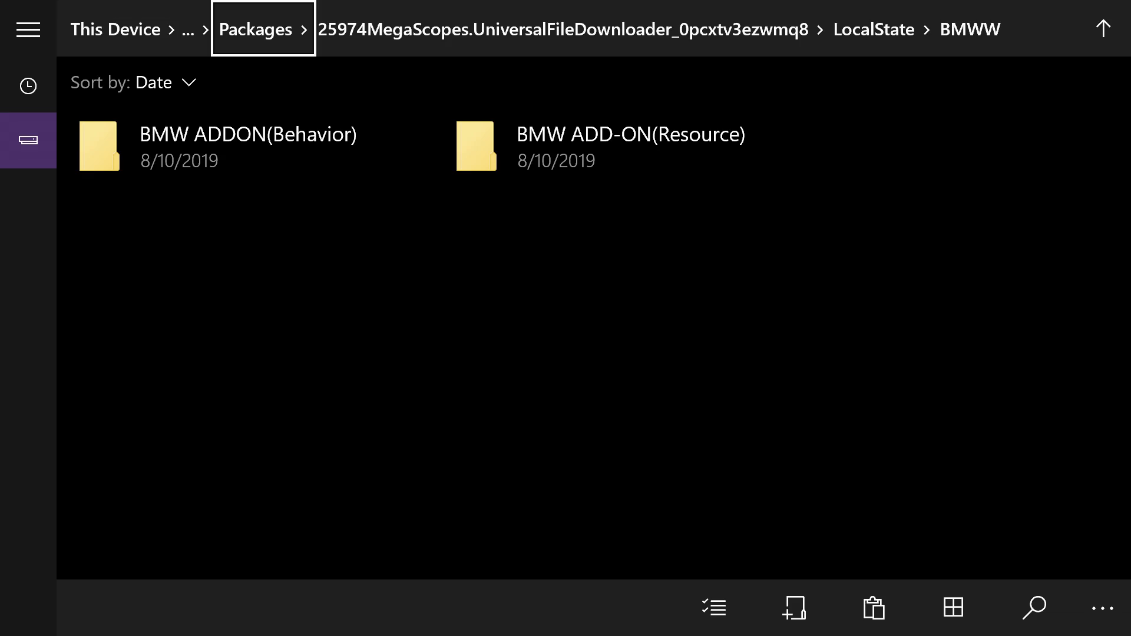
Return to the Packages folder and open the Microsoft.MinecraftUWPConsole package folder.
{"action": "key", "text": "Return"}
{"action": "key", "text": "Down"}
{"action": "key", "text": "Down"}
{"action": "key", "text": "Down"}
{"action": "key", "text": "Down"}
{"action": "key", "text": "Down"}
{"action": "key", "text": "Return"}
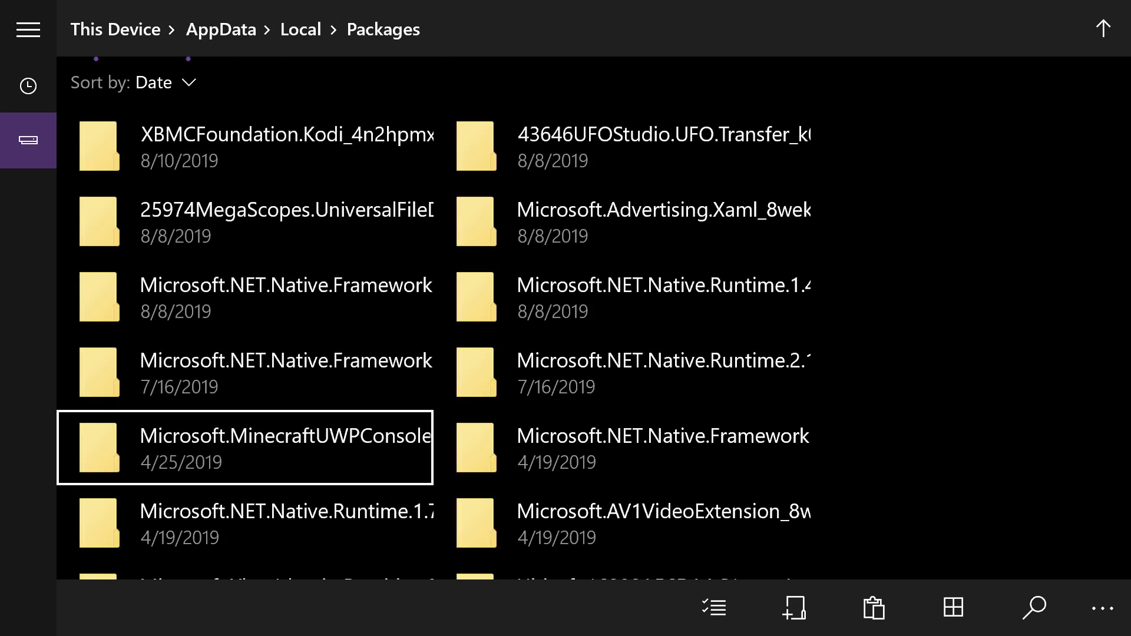
Go through LocalState, games and com.mojang to open the behavior_packs folder.
{"action": "key", "text": "Right"}
{"action": "key", "text": "Return"}
{"action": "key", "text": "Return"}
{"action": "key", "text": "Return"}
{"action": "key", "text": "Down"}
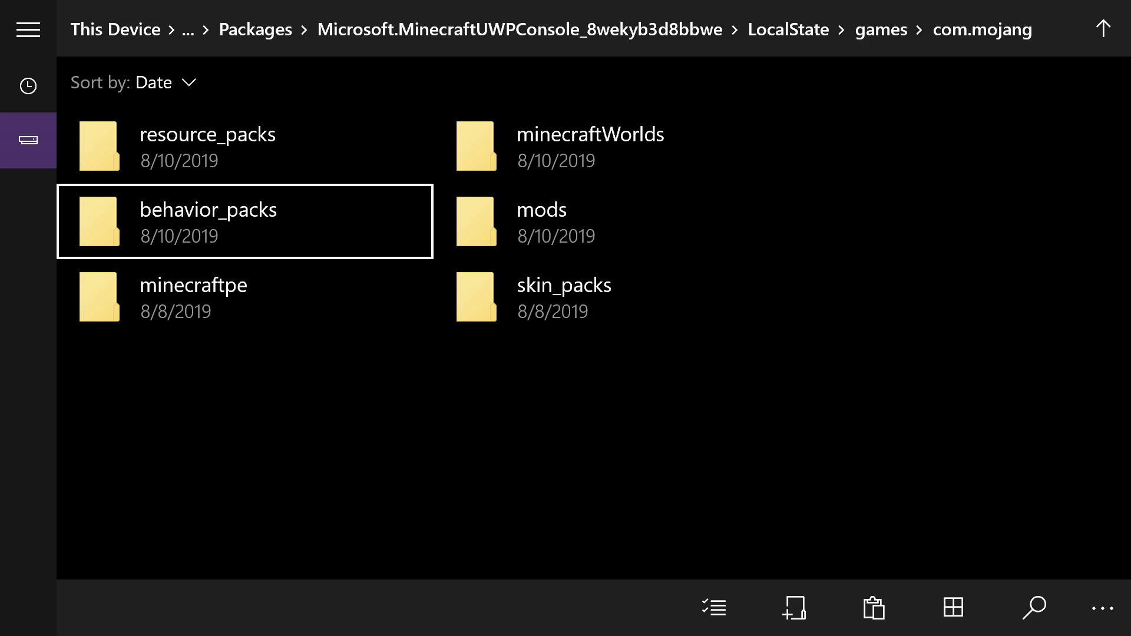
{"action": "key", "text": "Return"}
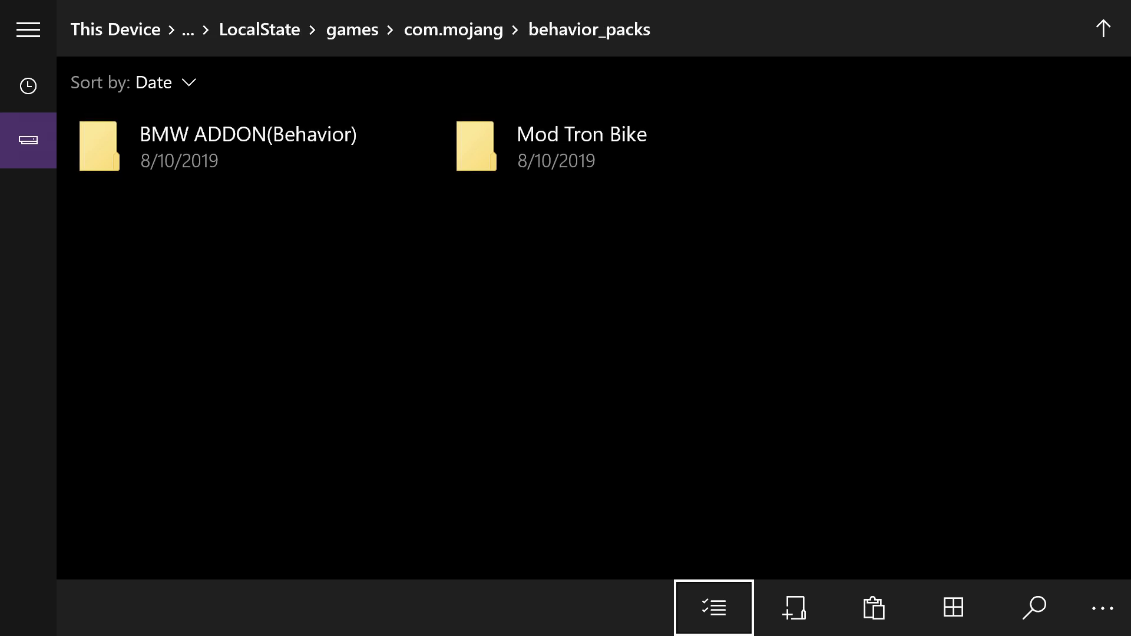
Paste the copied BMW ADDON(Behavior) folder into behavior_packs.
{"action": "key", "text": "Left"}
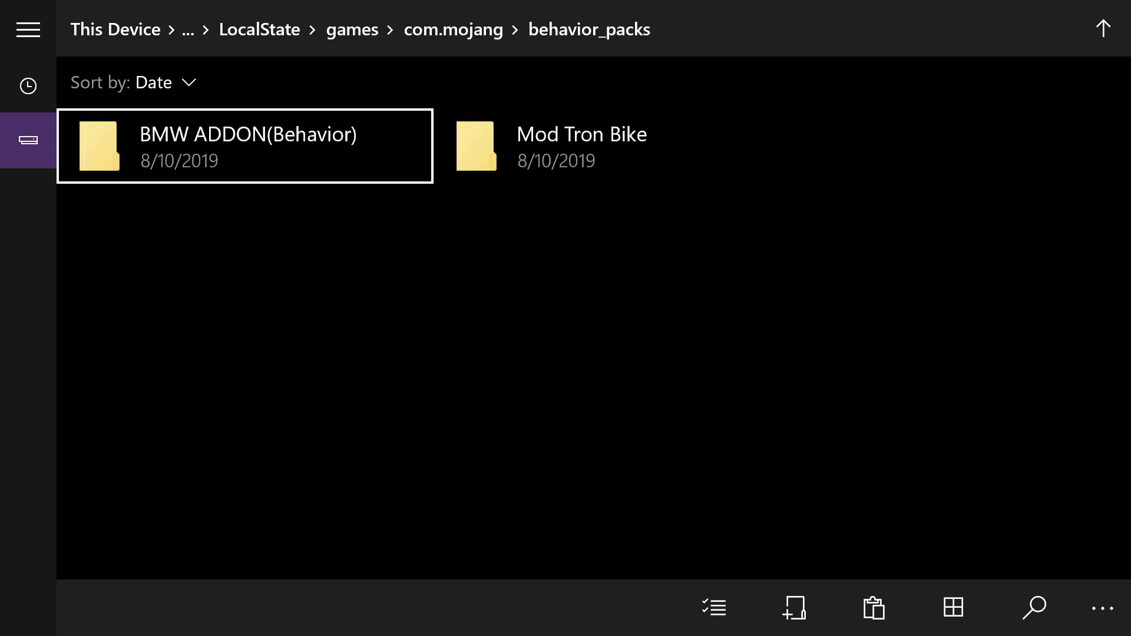
{"action": "key", "text": "shift+F10"}
{"action": "key", "text": "Escape"}
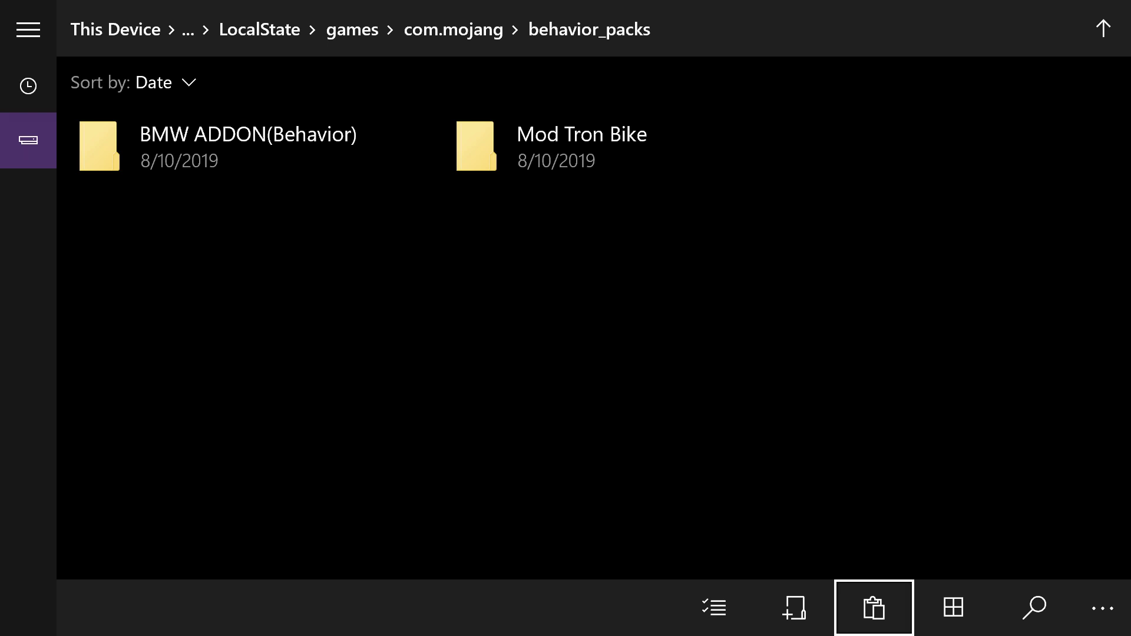
{"action": "key", "text": "Return"}
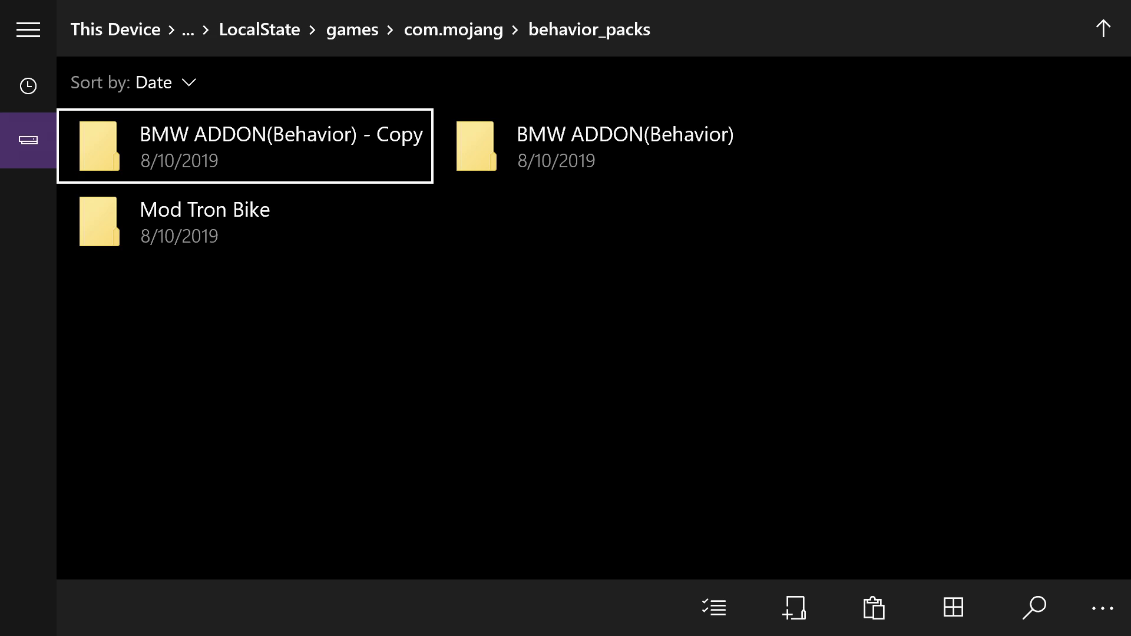
Delete the duplicate BMW ADDON(Behavior) - Copy folder from behavior_packs.
{"action": "key", "text": "shift+F10"}
{"action": "key", "text": "Return"}
{"action": "key", "text": "Return"}
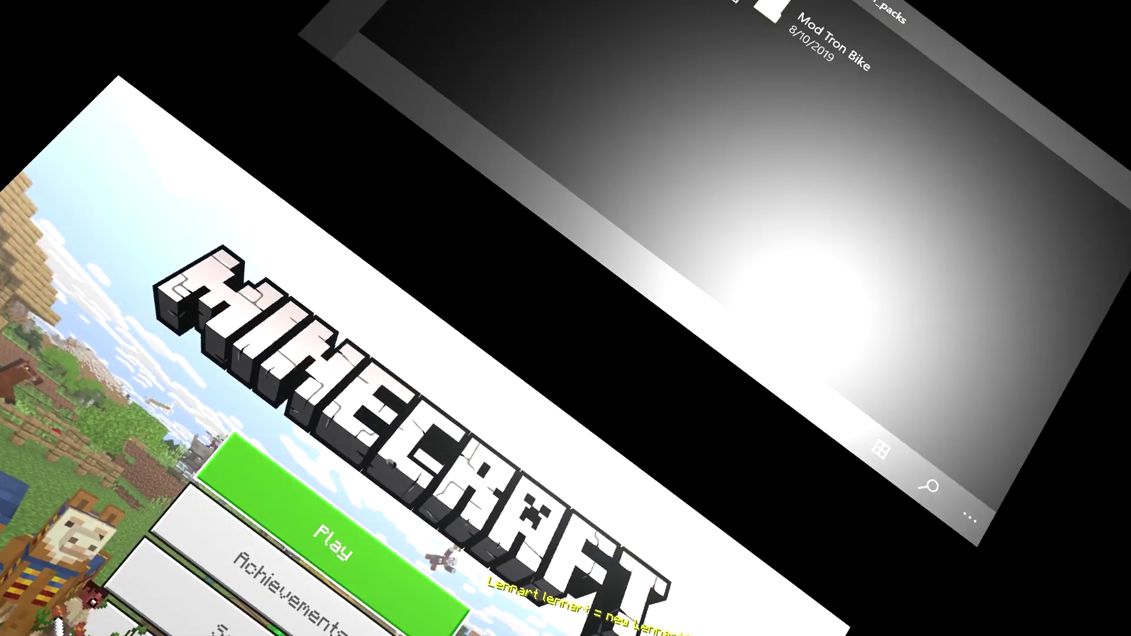
{"action": "key", "text": "Down"}
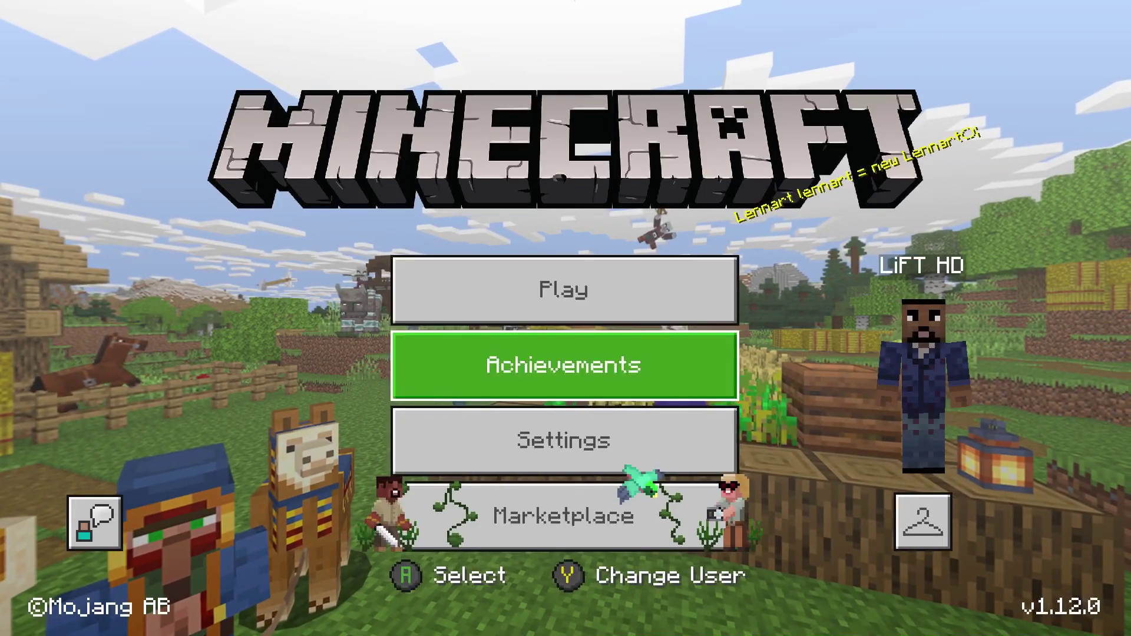
{"action": "key", "text": "Up"}
{"action": "key", "text": "Down"}
{"action": "key", "text": "Right"}
{"action": "key", "text": "Left"}
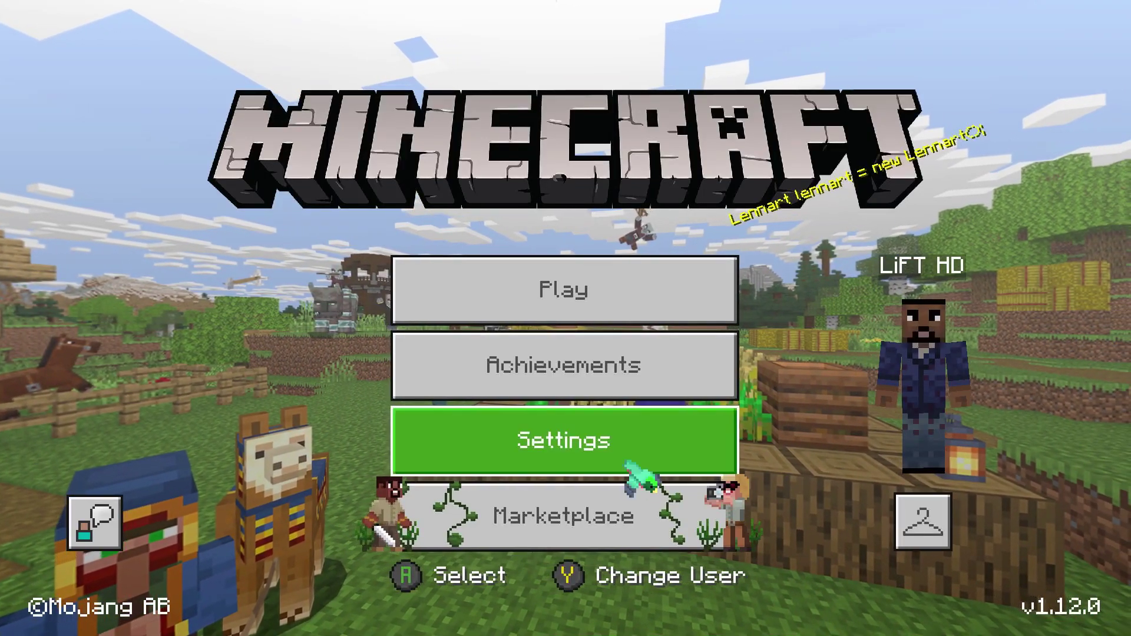
{"action": "key", "text": "Left"}
{"action": "key", "text": "Right"}
{"action": "key", "text": "Return"}
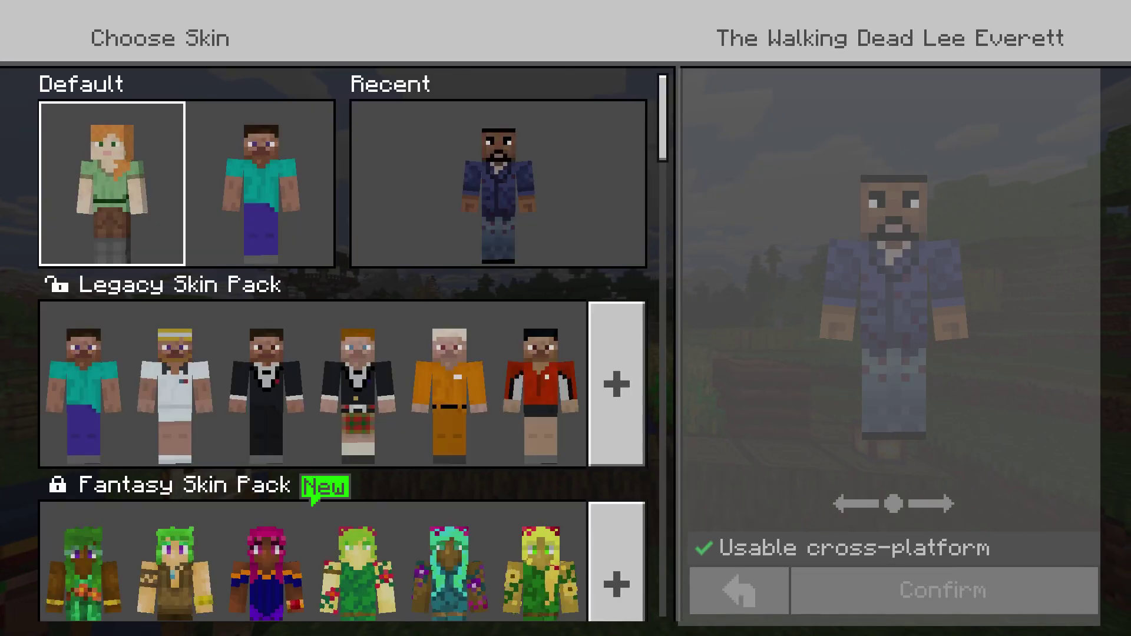
{"action": "key", "text": "Down"}
{"action": "key", "text": "Down"}
{"action": "key", "text": "Up"}
{"action": "key", "text": "Up"}
{"action": "key", "text": "Up"}
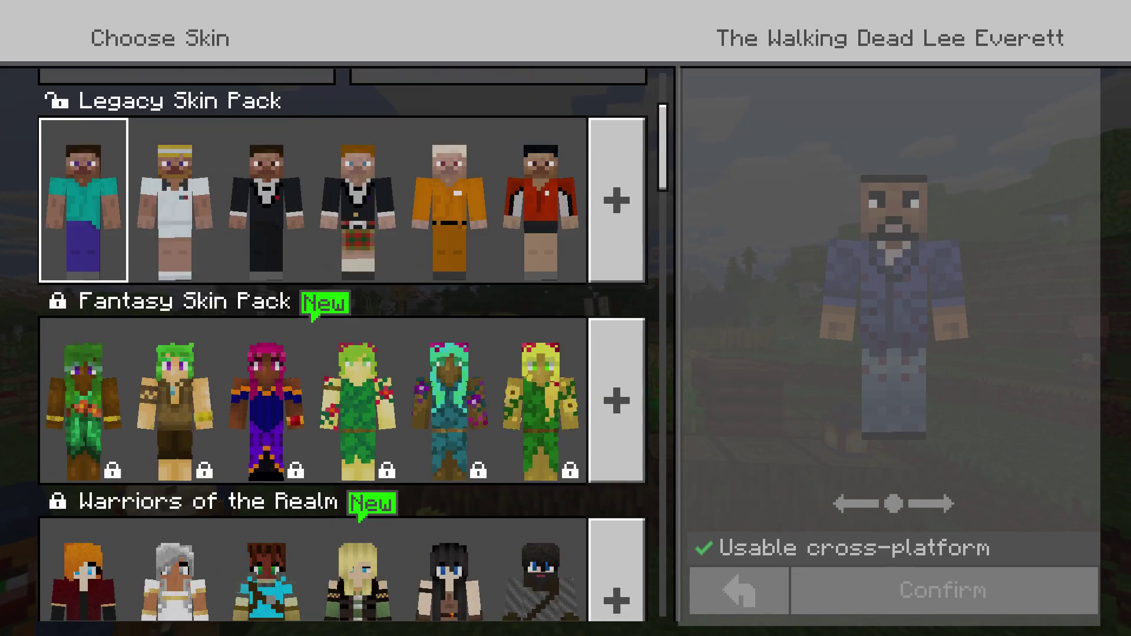
{"action": "key", "text": "Escape"}
{"action": "key", "text": "Left"}
{"action": "key", "text": "Up"}
{"action": "key", "text": "Up"}
{"action": "key", "text": "Up"}
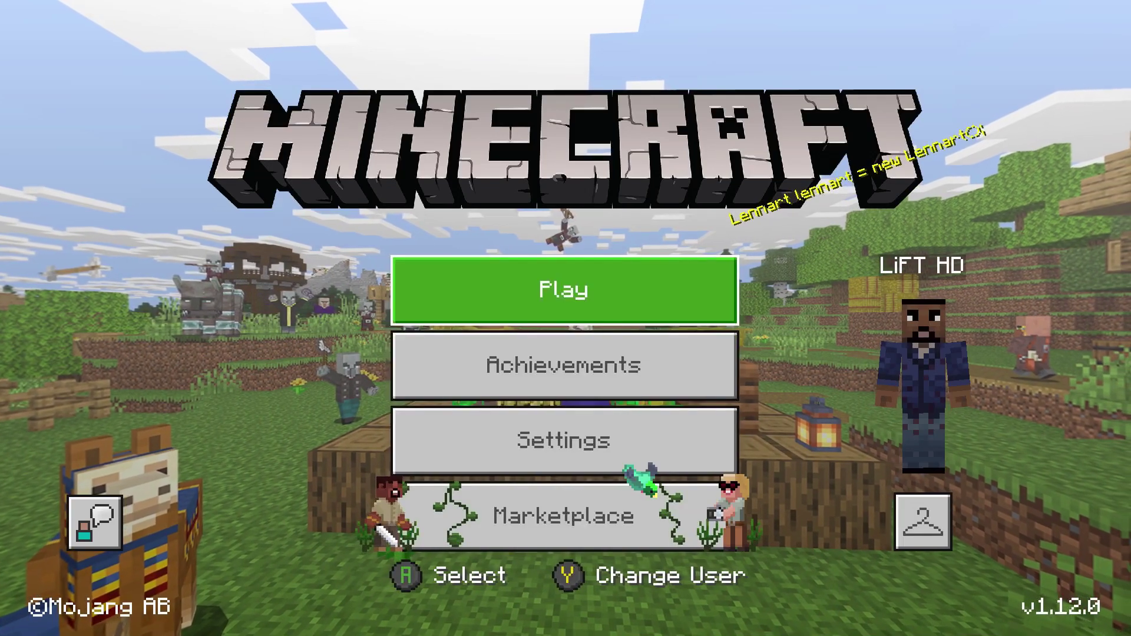
{"action": "key", "text": "Return"}
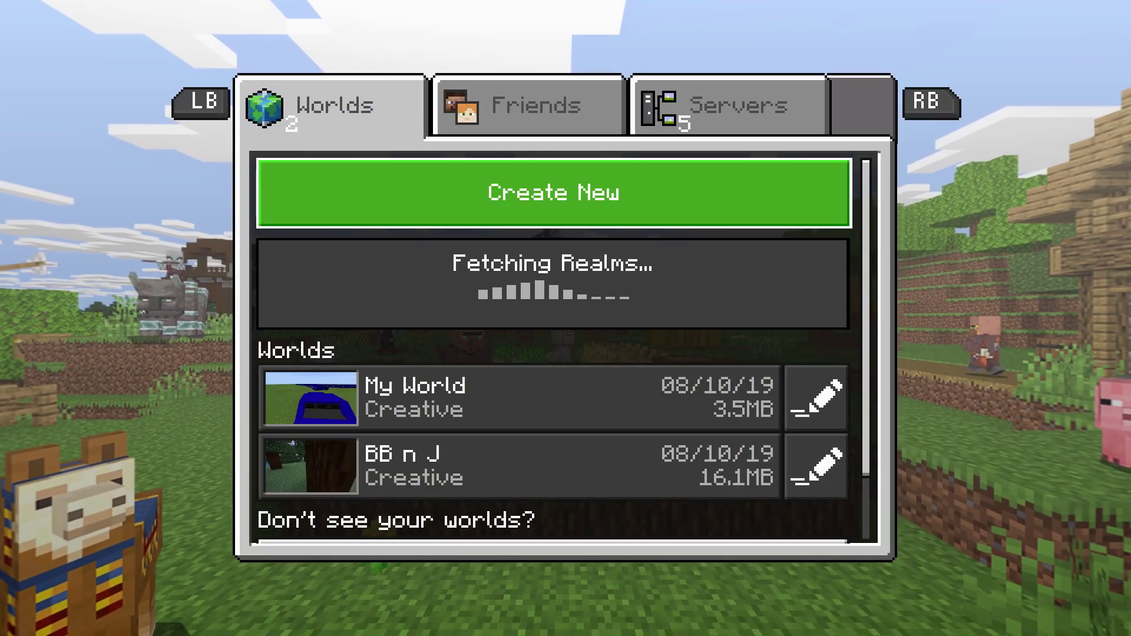
{"action": "key", "text": "Down"}
{"action": "key", "text": "Down"}
{"action": "key", "text": "Up"}
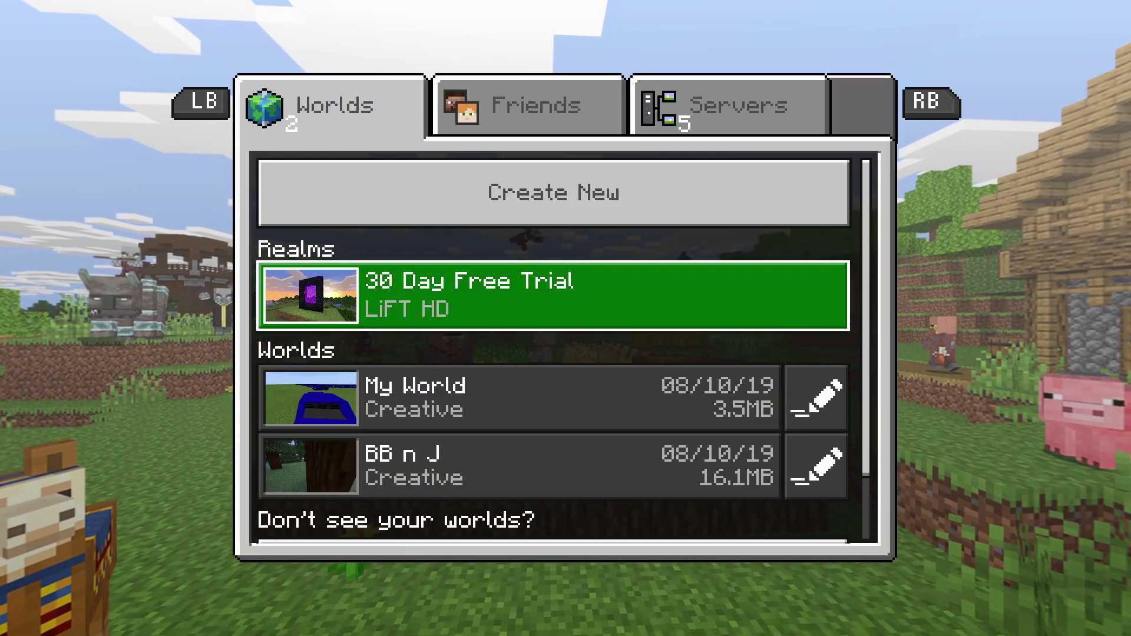
{"action": "key", "text": "Up"}
{"action": "key", "text": "Escape"}
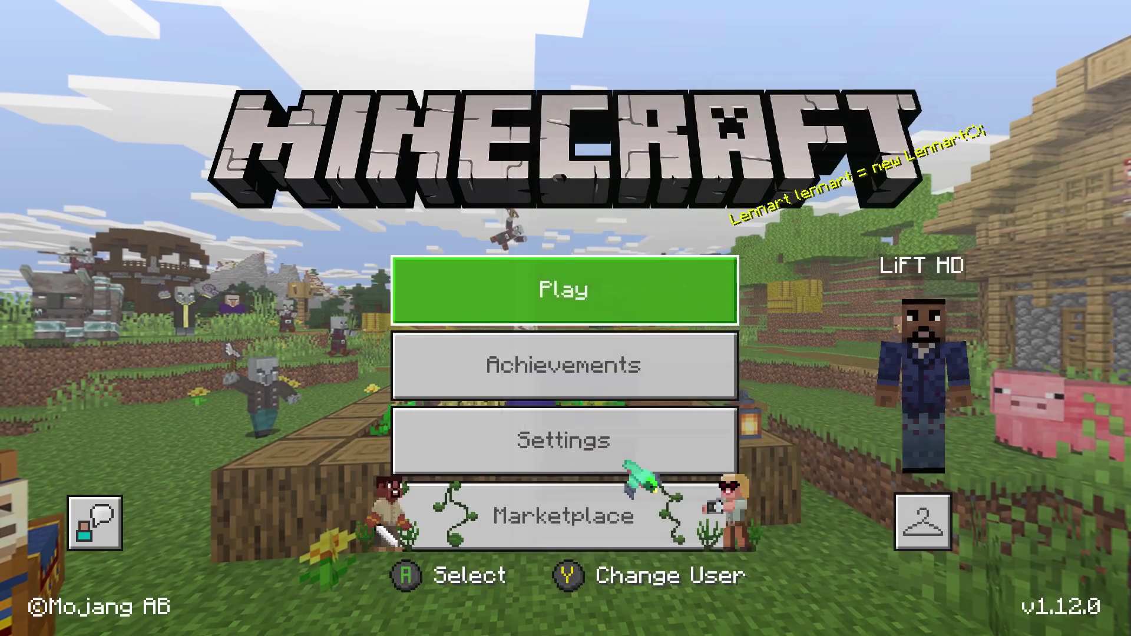
Start setting up a new world in Minecraft and activate the BMW 135i resource pack for it.
{"action": "key", "text": "Return"}
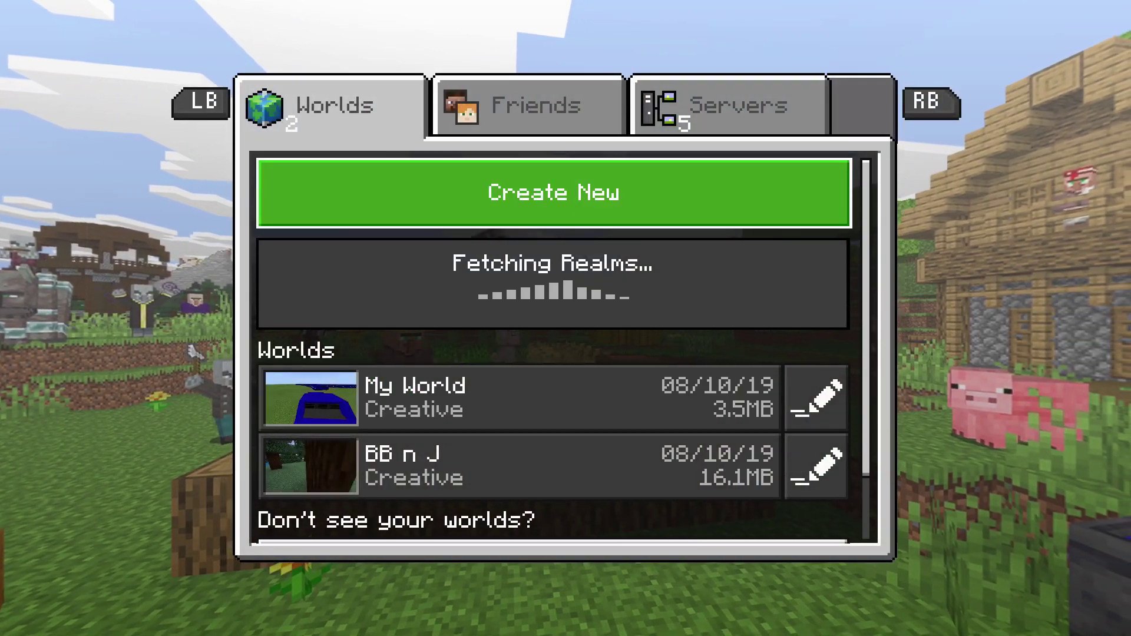
{"action": "key", "text": "Return"}
{"action": "key", "text": "Return"}
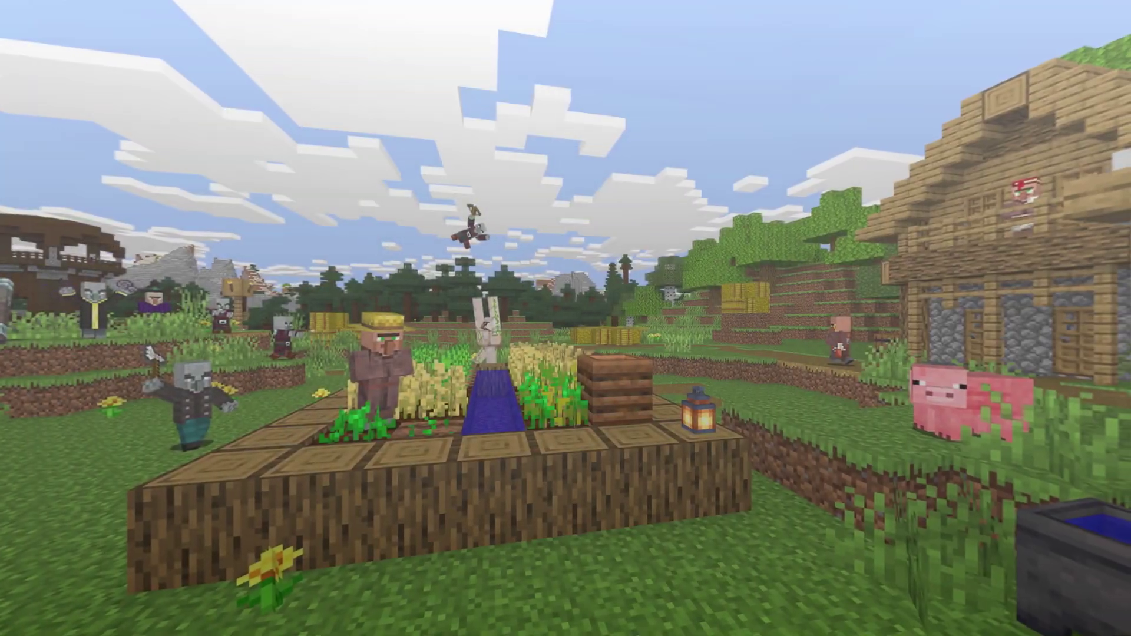
{"action": "key", "text": "Down"}
{"action": "key", "text": "Down"}
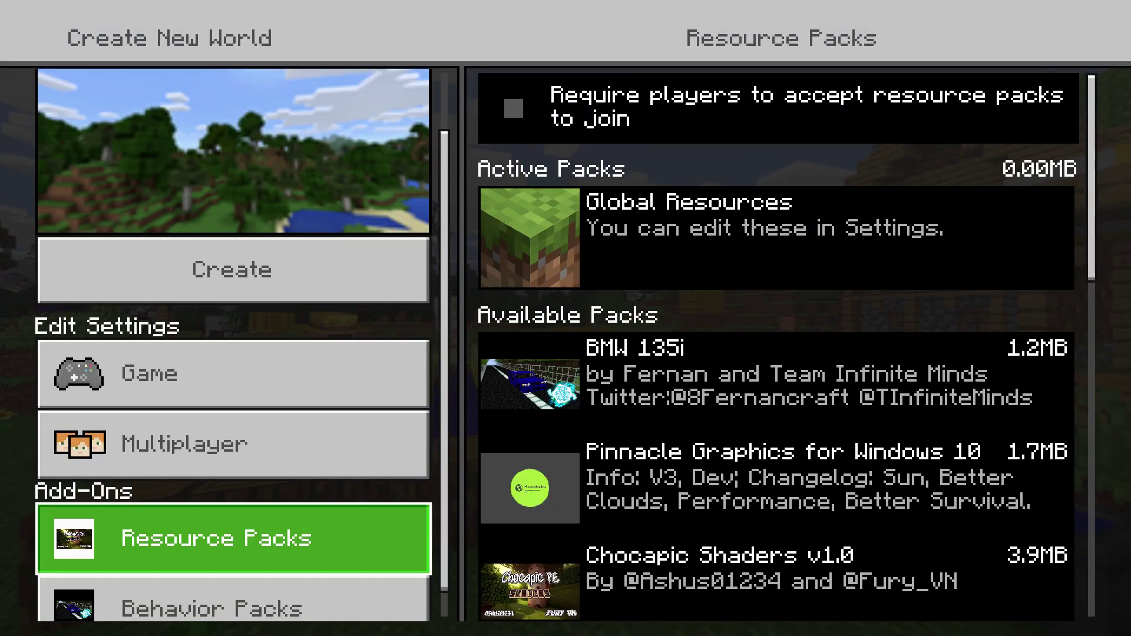
{"action": "key", "text": "Right"}
{"action": "key", "text": "Down"}
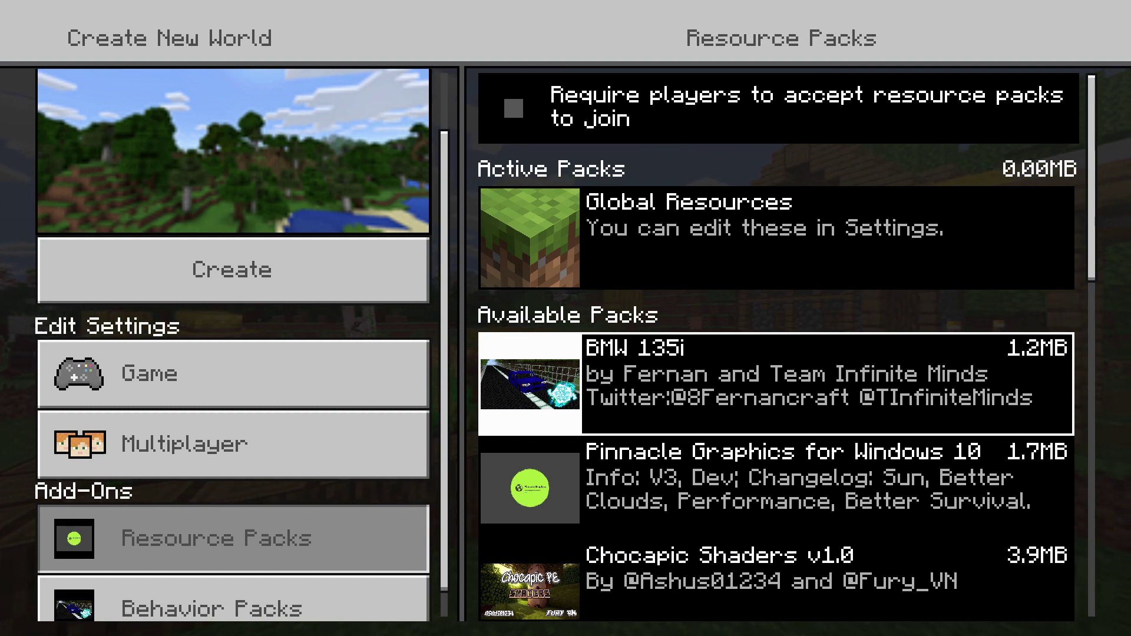
{"action": "key", "text": "Return"}
{"action": "key", "text": "Return"}
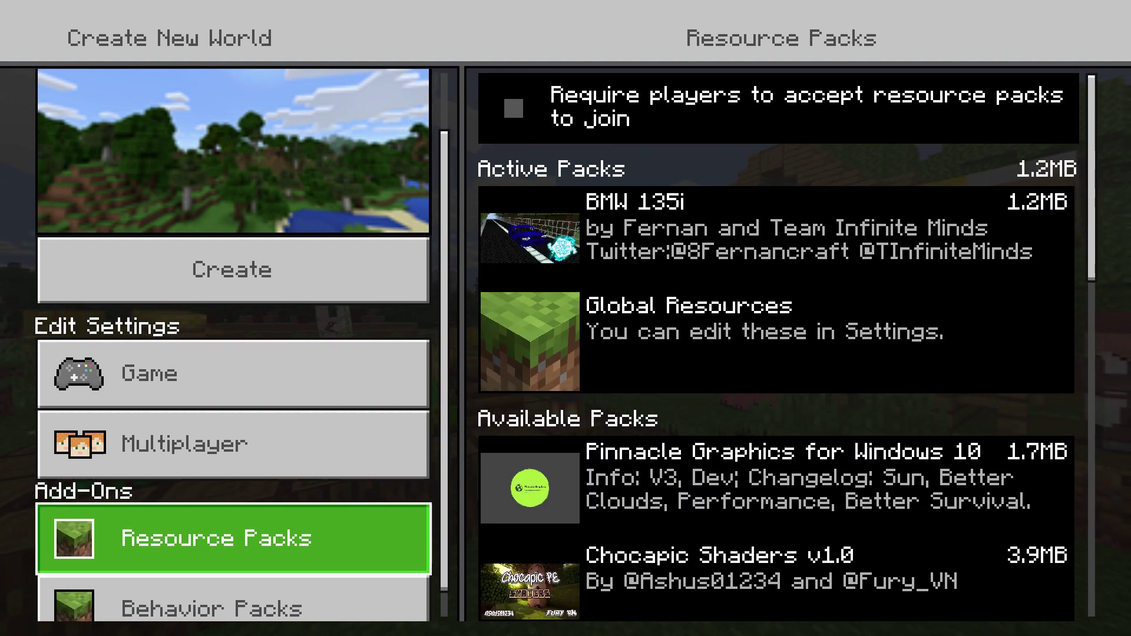
Activate the BMW 135i Addon behavior pack for the new world, accepting disabled achievements and missing dependencies.
{"action": "key", "text": "Down"}
{"action": "key", "text": "Right"}
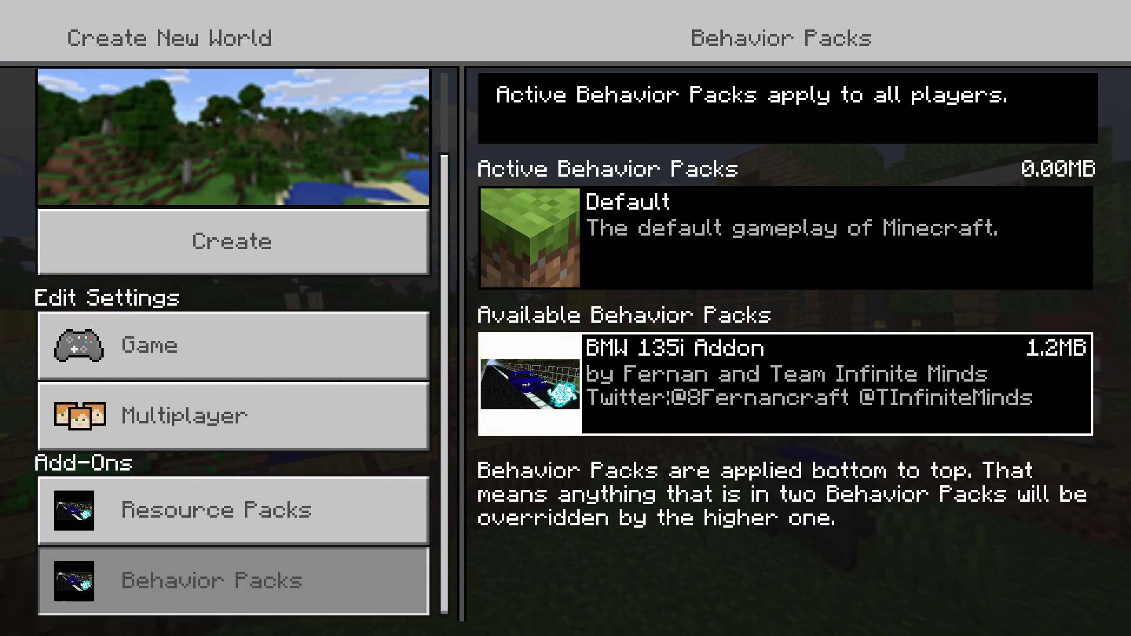
{"action": "key", "text": "Return"}
{"action": "key", "text": "Return"}
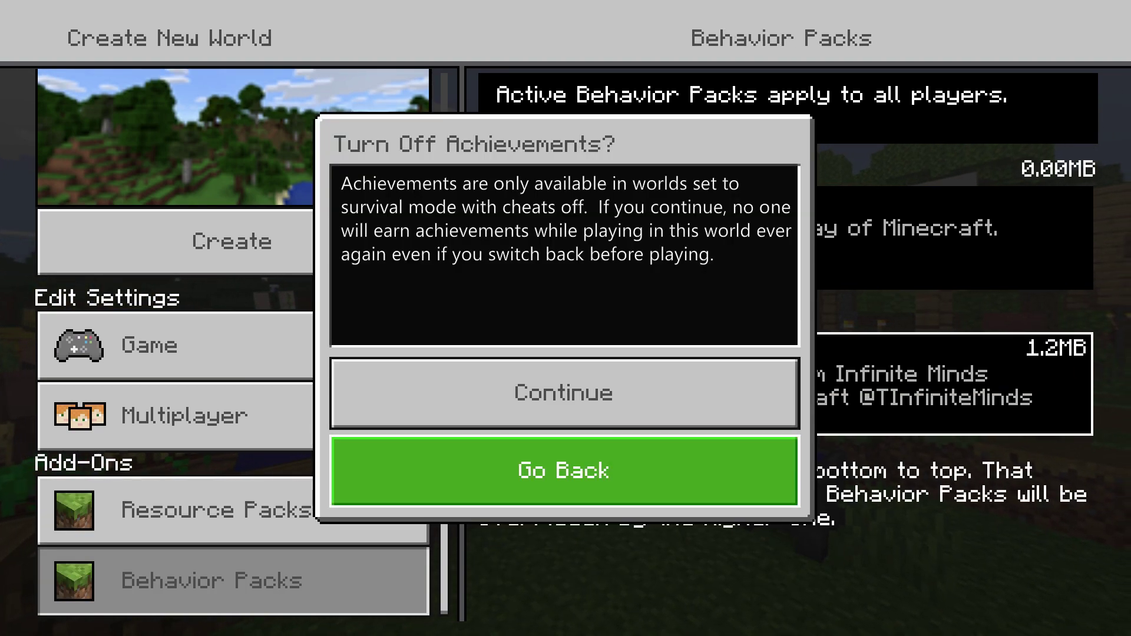
{"action": "key", "text": "Up"}
{"action": "key", "text": "Return"}
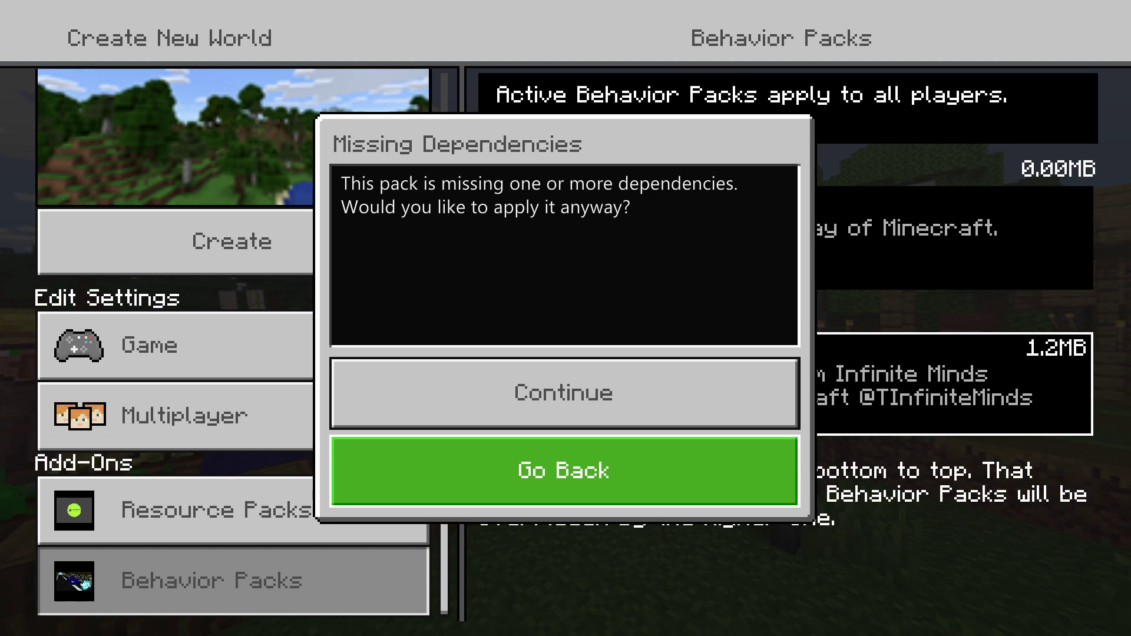
{"action": "key", "text": "Up"}
{"action": "key", "text": "Return"}
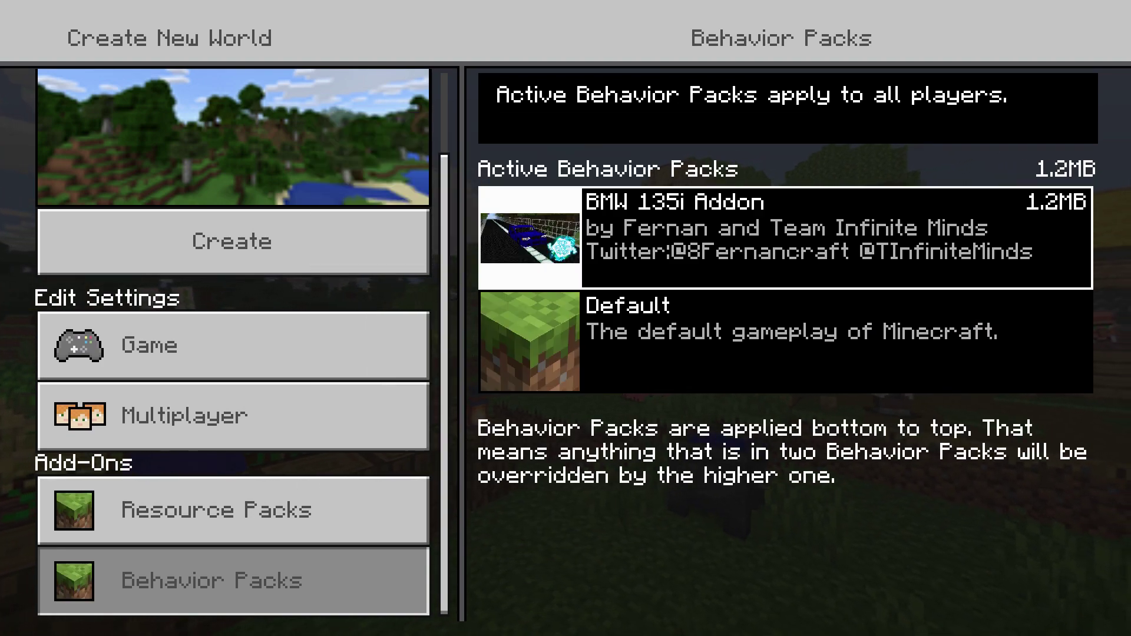
Leave the new world setup without creating the world and return to the worlds list.
{"action": "key", "text": "Escape"}
{"action": "key", "text": "Down"}
{"action": "key", "text": "Up"}
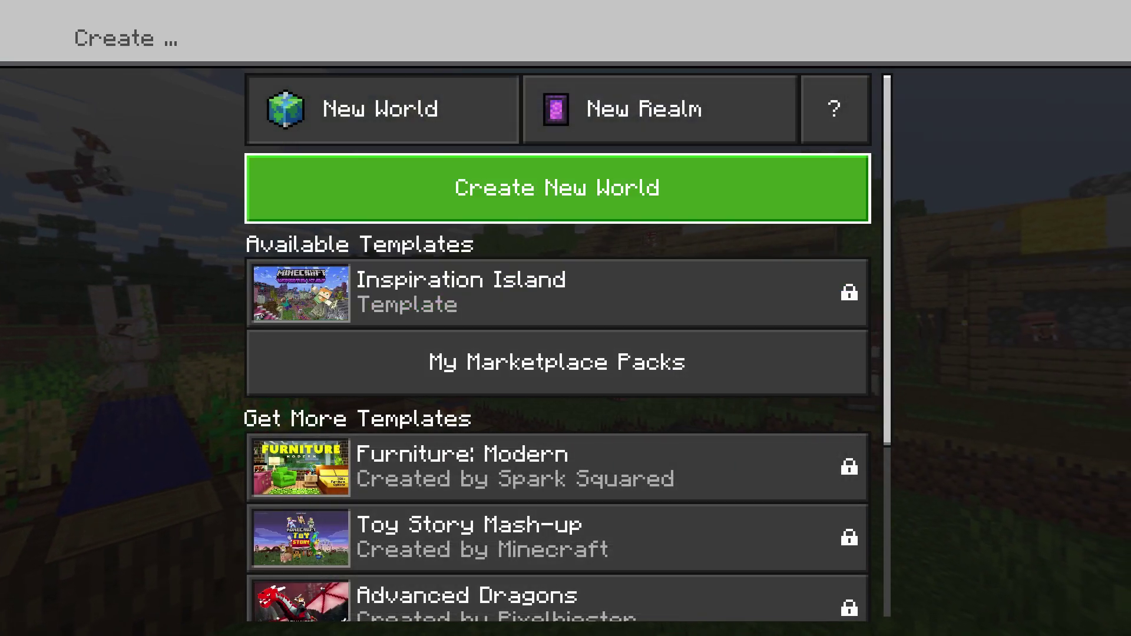
{"action": "key", "text": "Down"}
{"action": "key", "text": "Up"}
{"action": "key", "text": "Escape"}
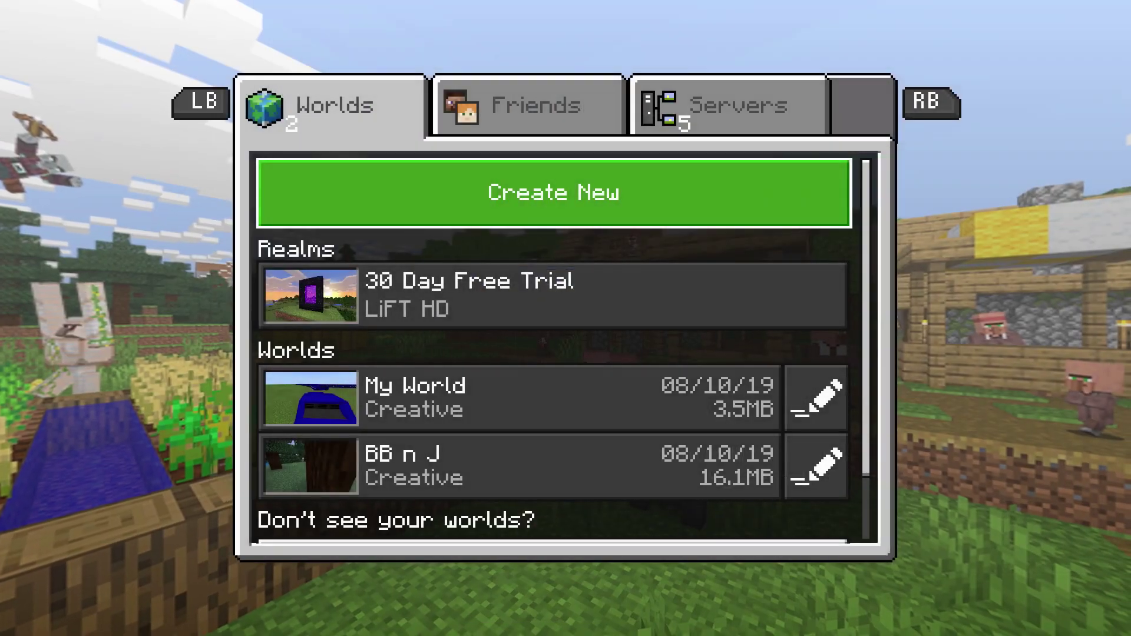
Open the existing creative world My World from the worlds list.
{"action": "key", "text": "Down"}
{"action": "key", "text": "Down"}
{"action": "key", "text": "Up"}
{"action": "key", "text": "Up"}
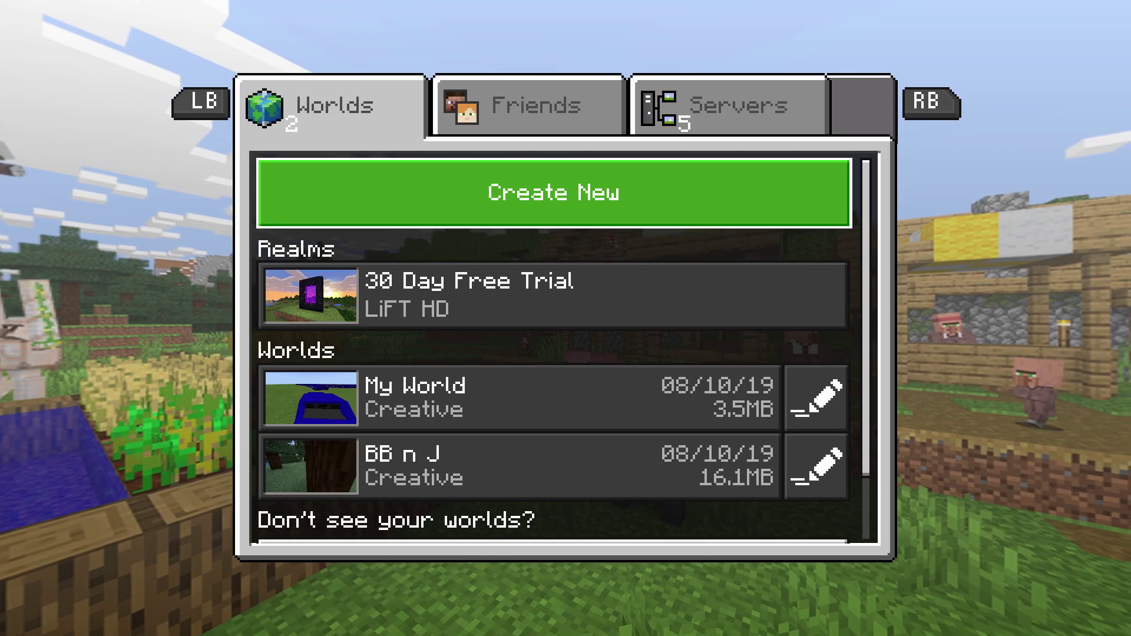
{"action": "key", "text": "Down"}
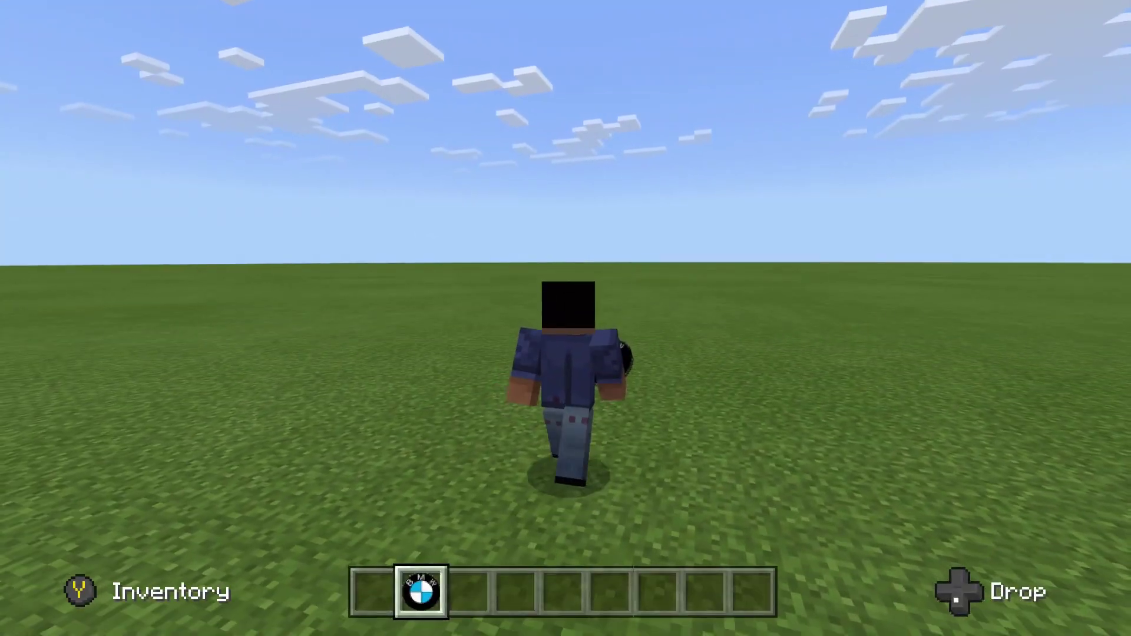
Explore the flat grass world on foot with the BMW 135i 1 item in hand.
{"action": "key", "text": "space"}
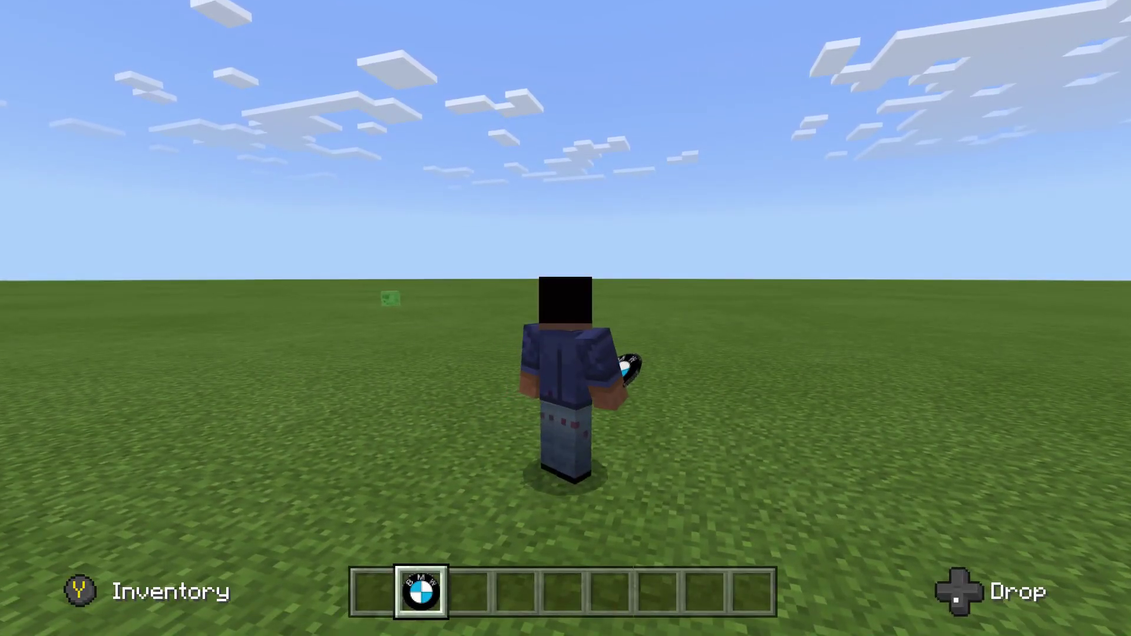
{"action": "key", "text": "w"}
{"action": "key", "text": "2"}
{"action": "key", "text": "w"}
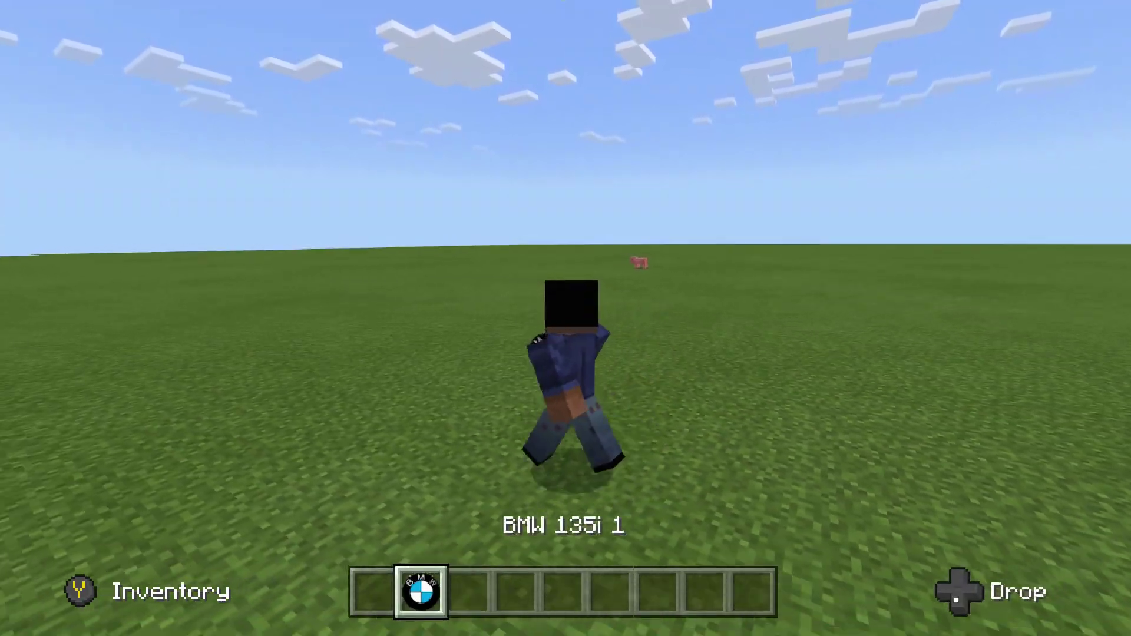
{"action": "key", "text": "w"}
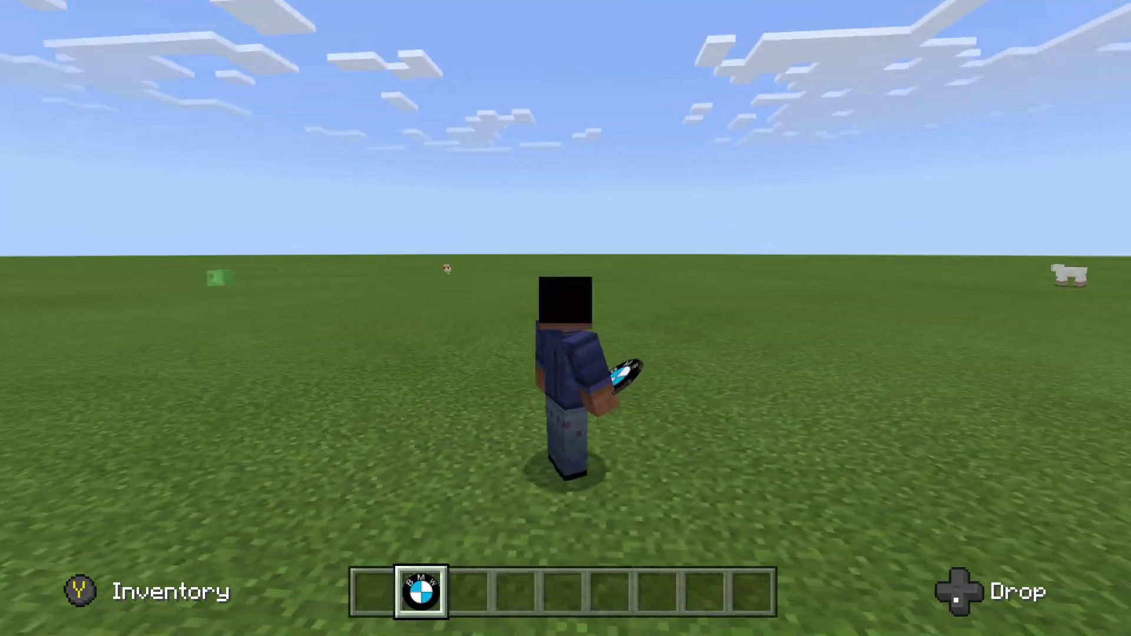
{"action": "key", "text": "w"}
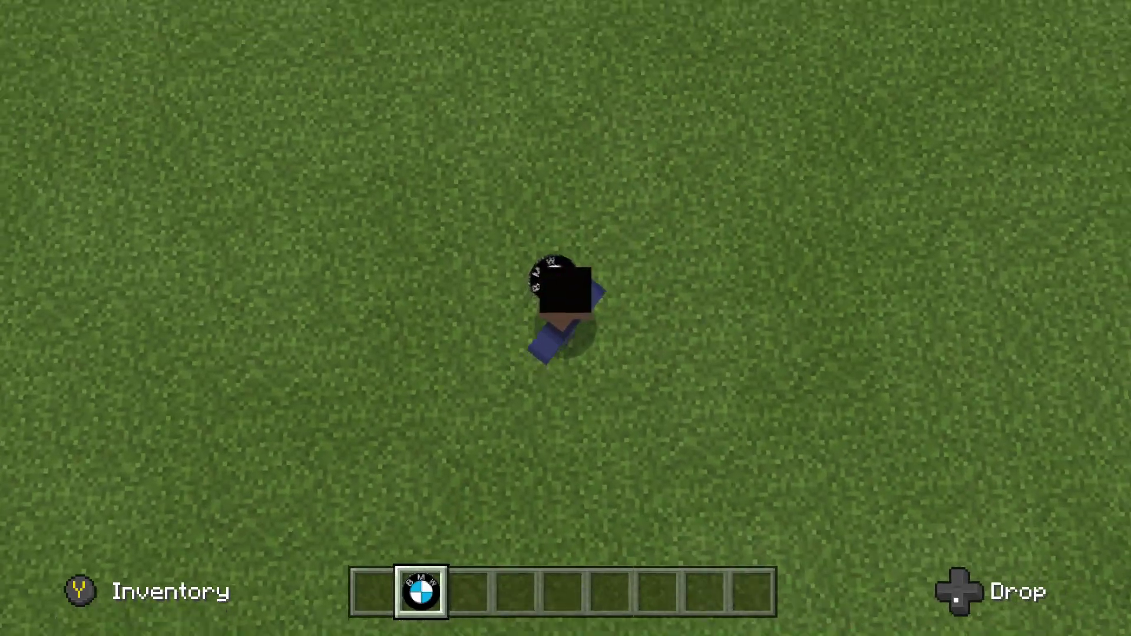
{"action": "key", "text": "w"}
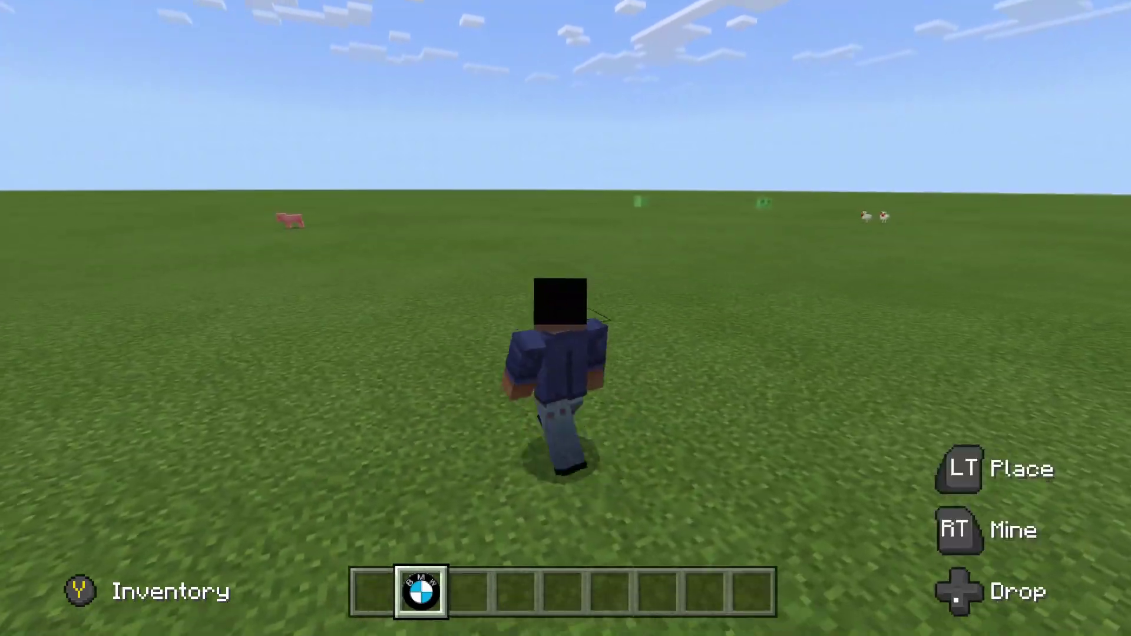
{"action": "key", "text": "w"}
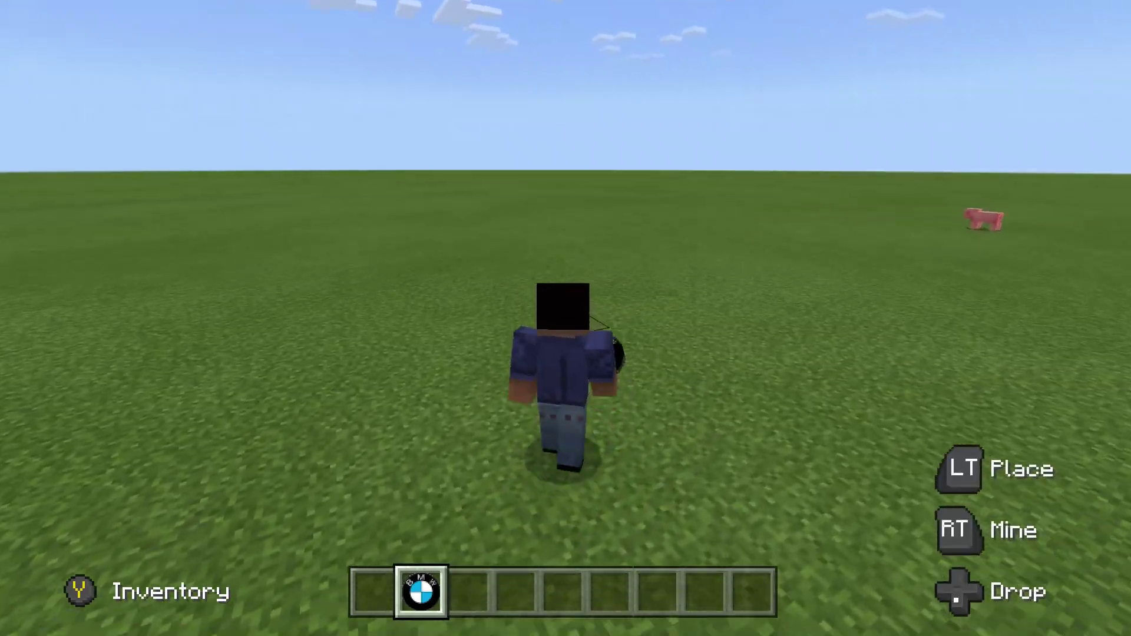
{"action": "key", "text": "w"}
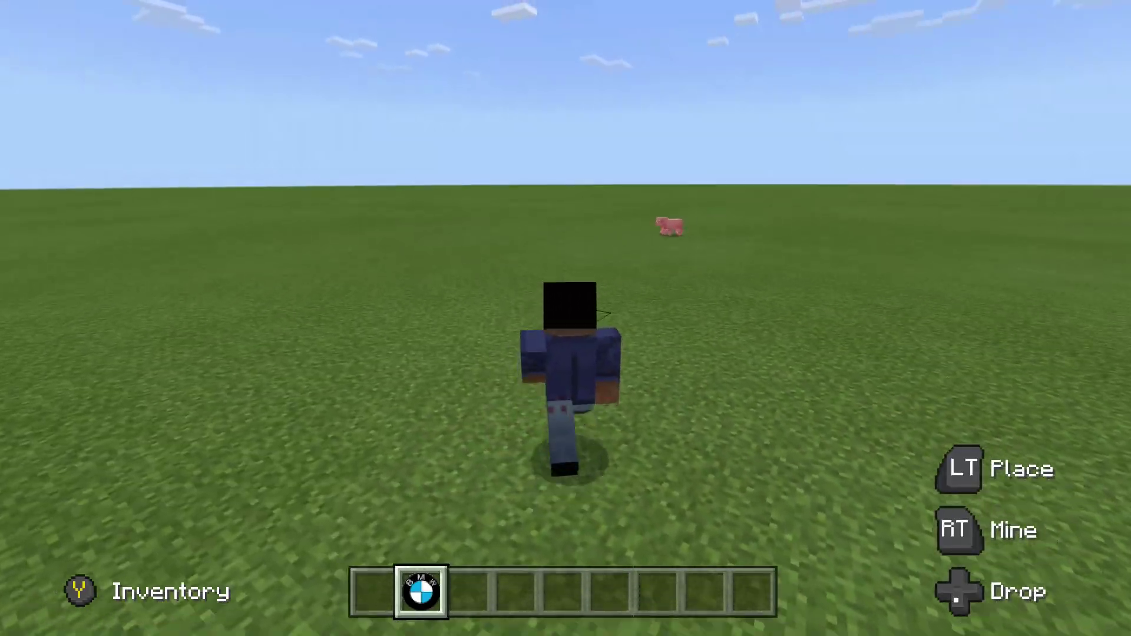
{"action": "key", "text": "w"}
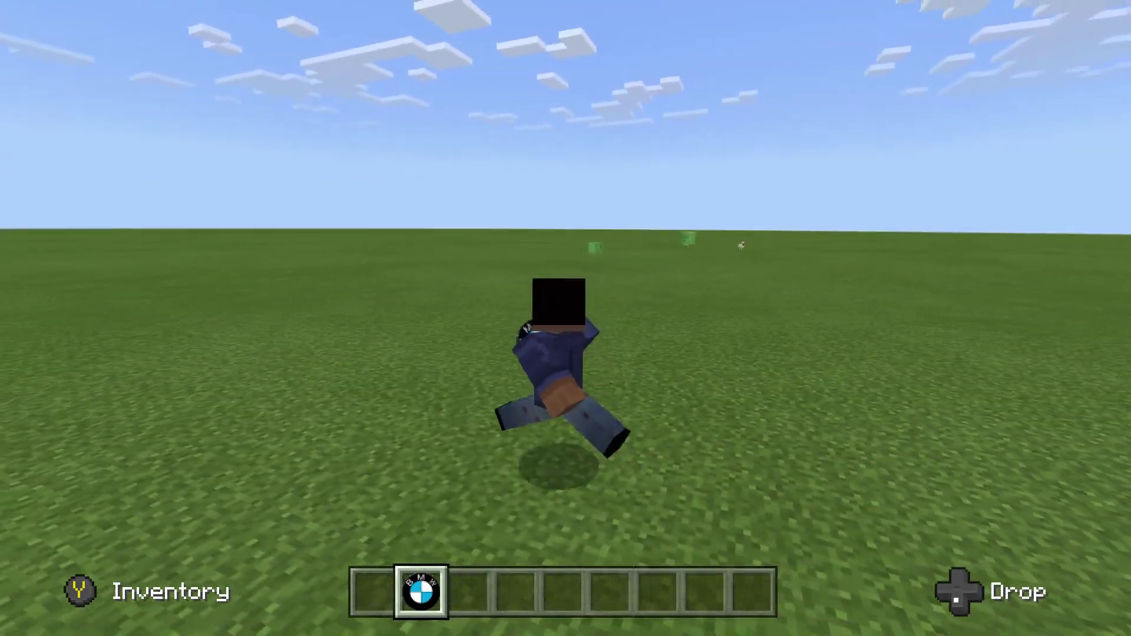
{"action": "key", "text": "w"}
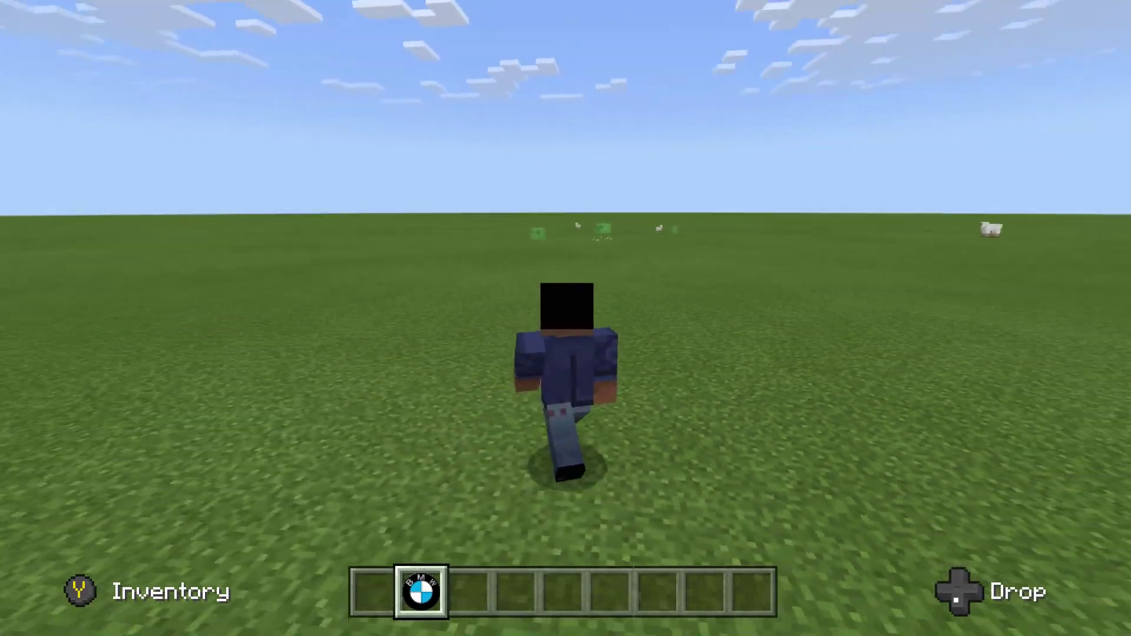
{"action": "key", "text": "w"}
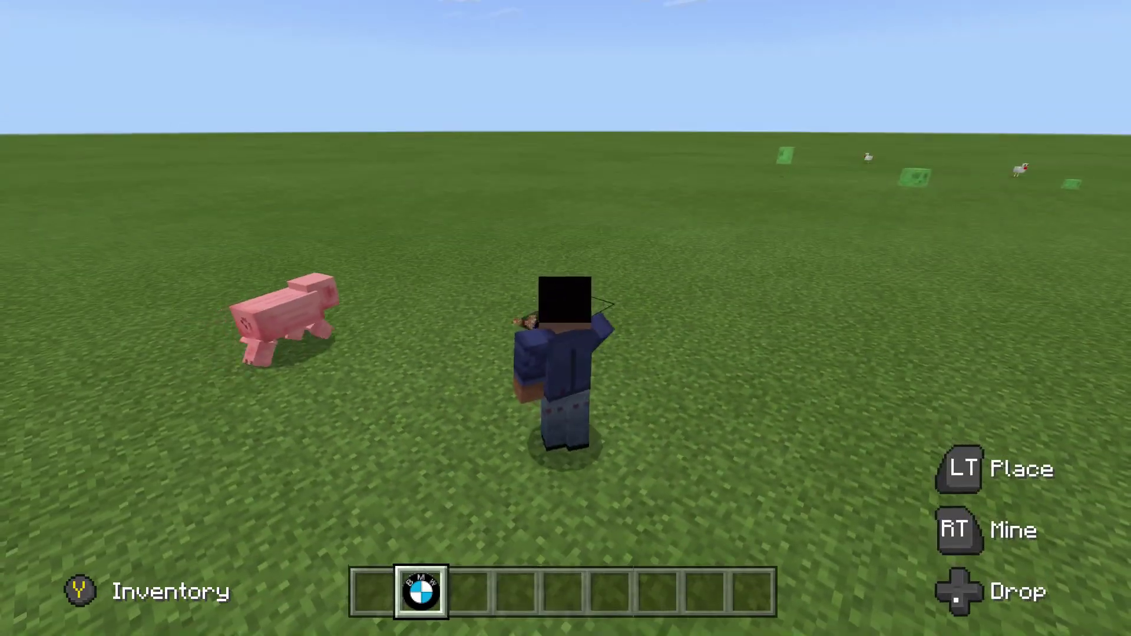
Place several BMW 135i cars on the grass around the character and walk clear of them.
{"action": "right_click", "coordinate": [565, 318]}
{"action": "right_click", "coordinate": [565, 318]}
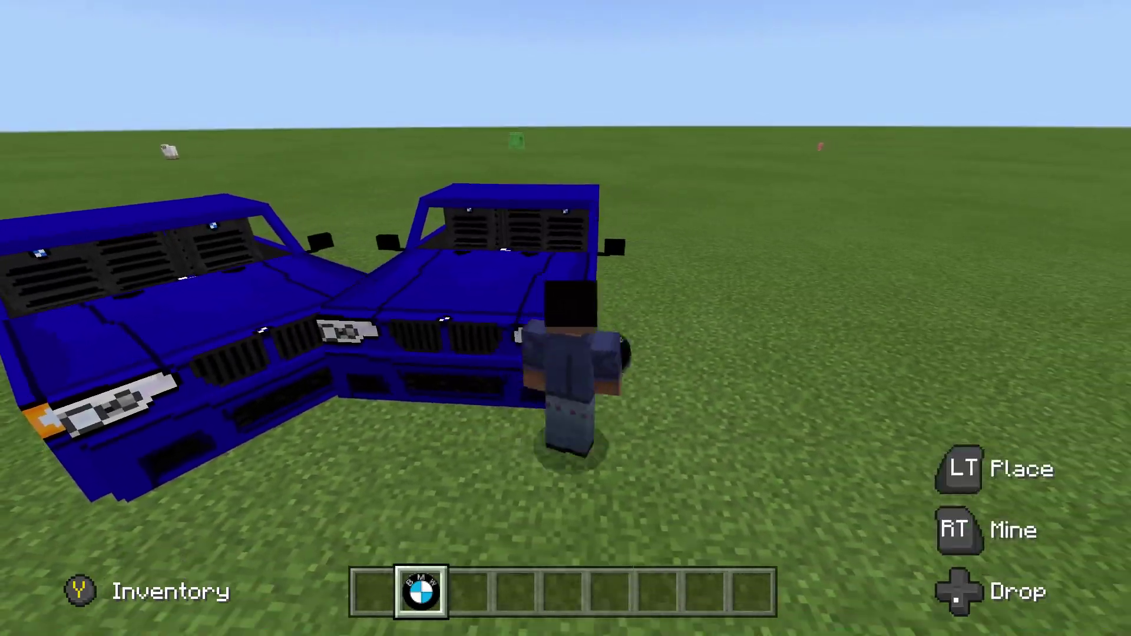
{"action": "right_click", "coordinate": [566, 319]}
{"action": "right_click", "coordinate": [565, 318]}
{"action": "right_click", "coordinate": [565, 318]}
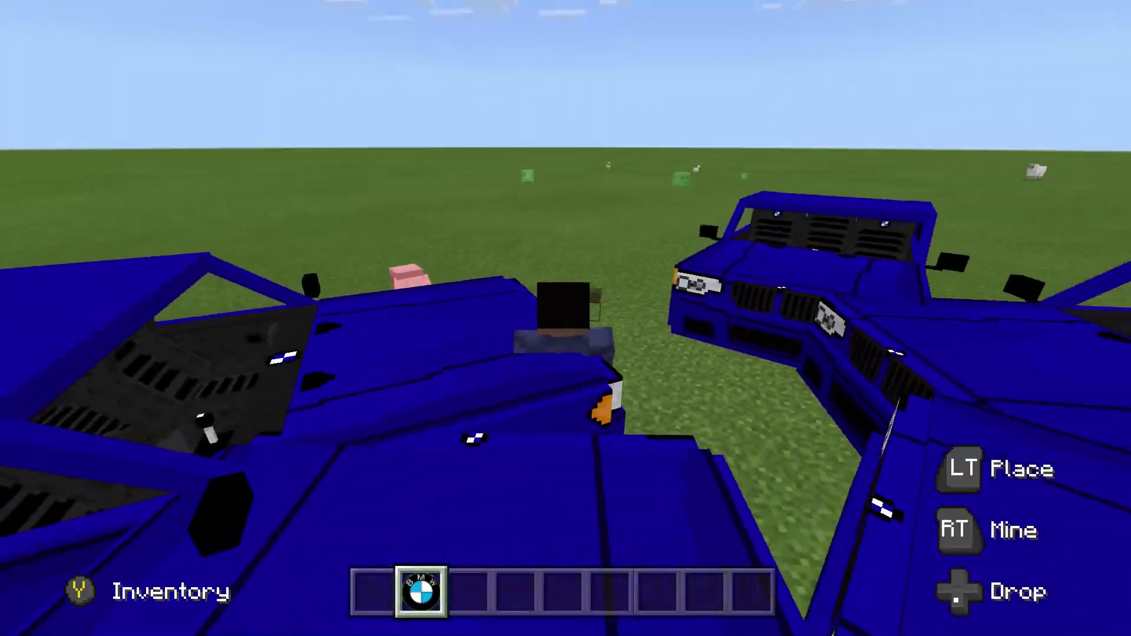
{"action": "right_click", "coordinate": [565, 319]}
{"action": "key", "text": "shift"}
{"action": "key", "text": "w"}
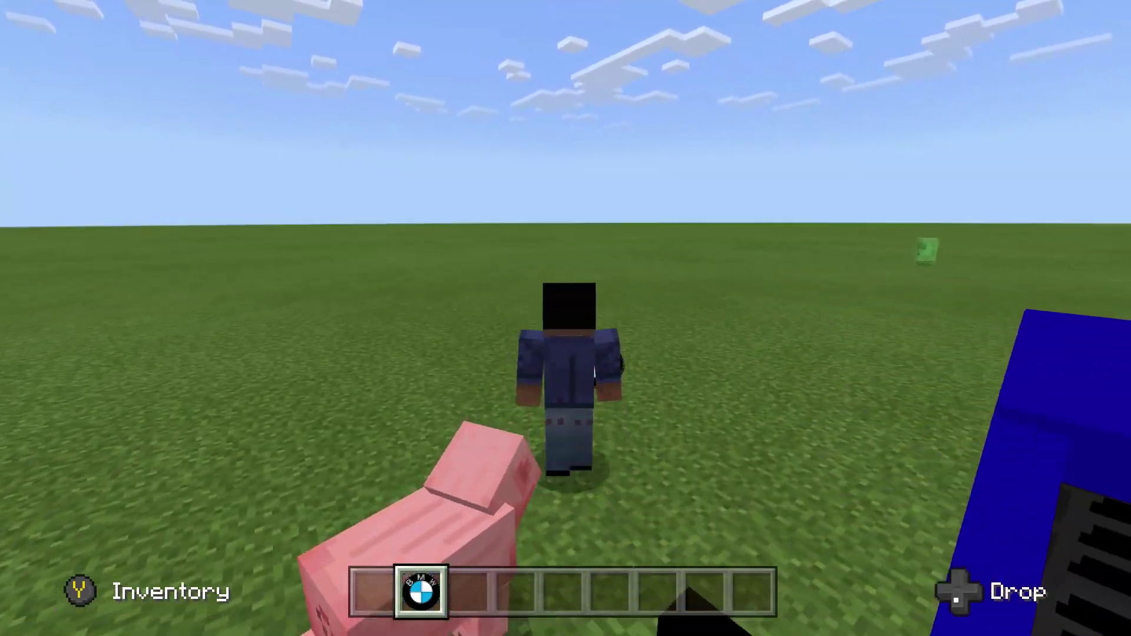
Add a Granite Wall to the hotbar from the creative inventory, view the Construction category and return to all items.
{"action": "key", "text": "e"}
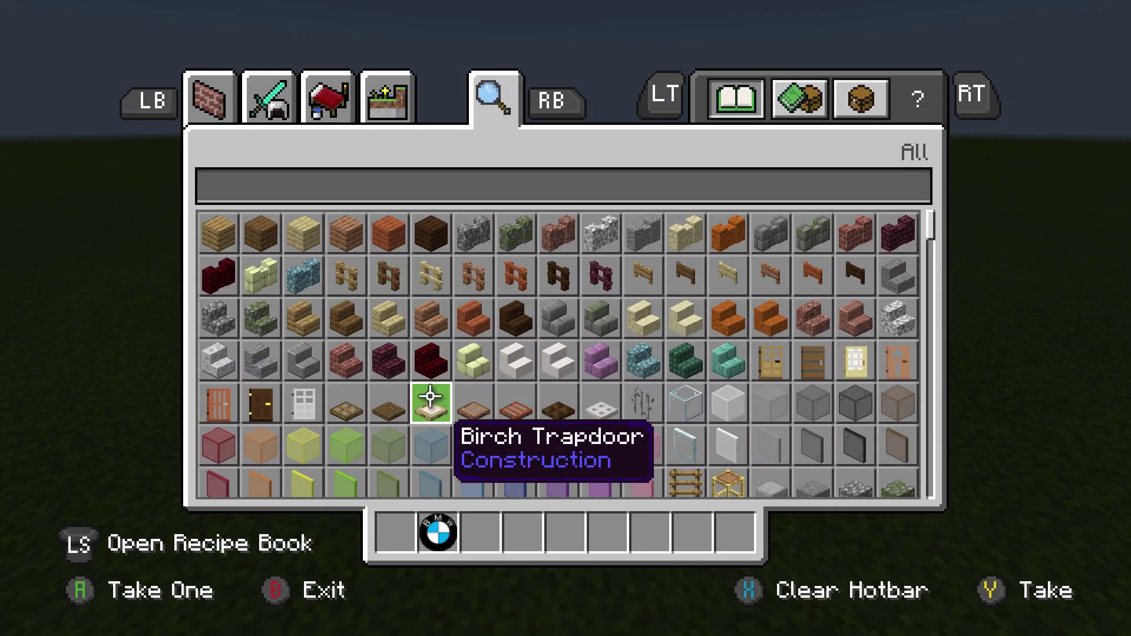
{"action": "left_click", "coordinate": [558, 233]}
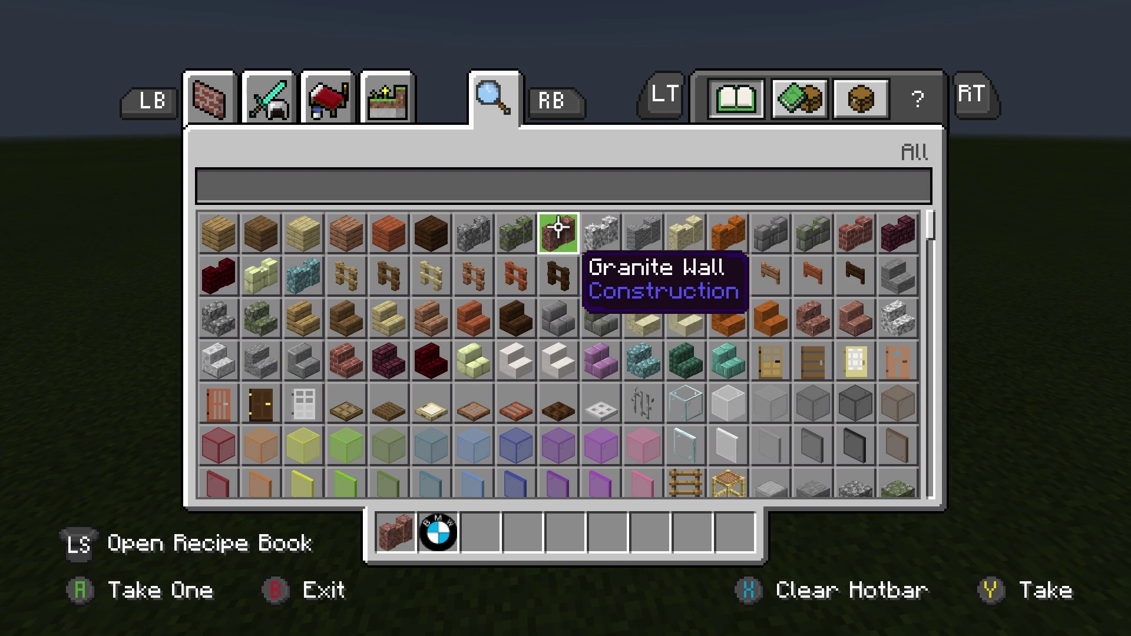
{"action": "left_click", "coordinate": [210, 99]}
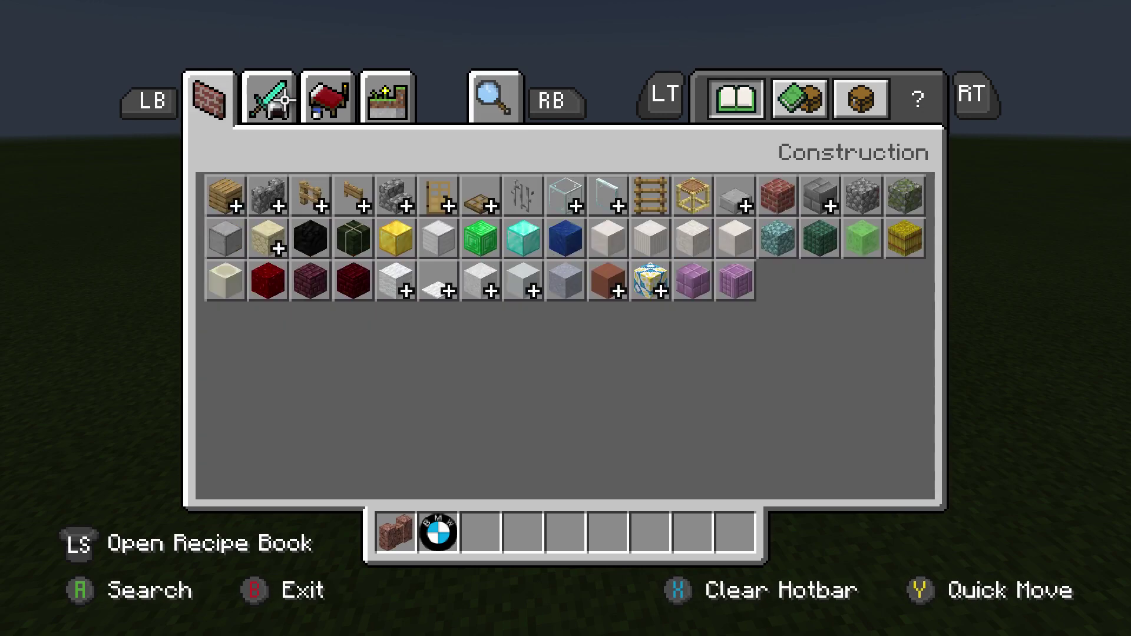
{"action": "left_click", "coordinate": [515, 101]}
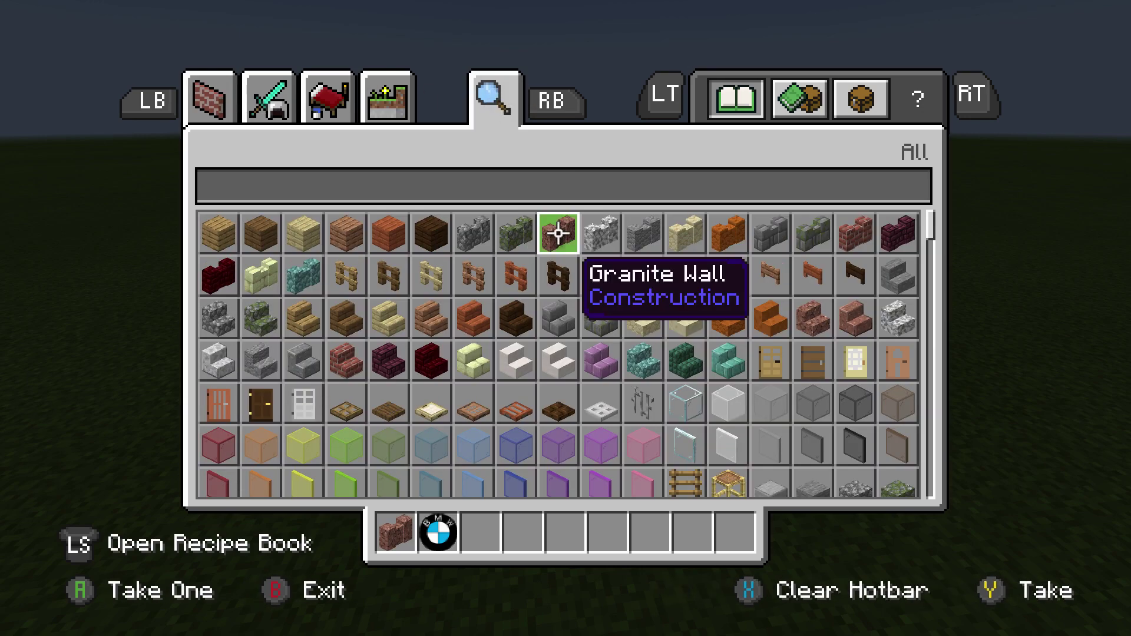
Search the creative inventory for Bmw, take another BMW 135i 1 item and return to the world.
{"action": "left_click", "coordinate": [563, 185]}
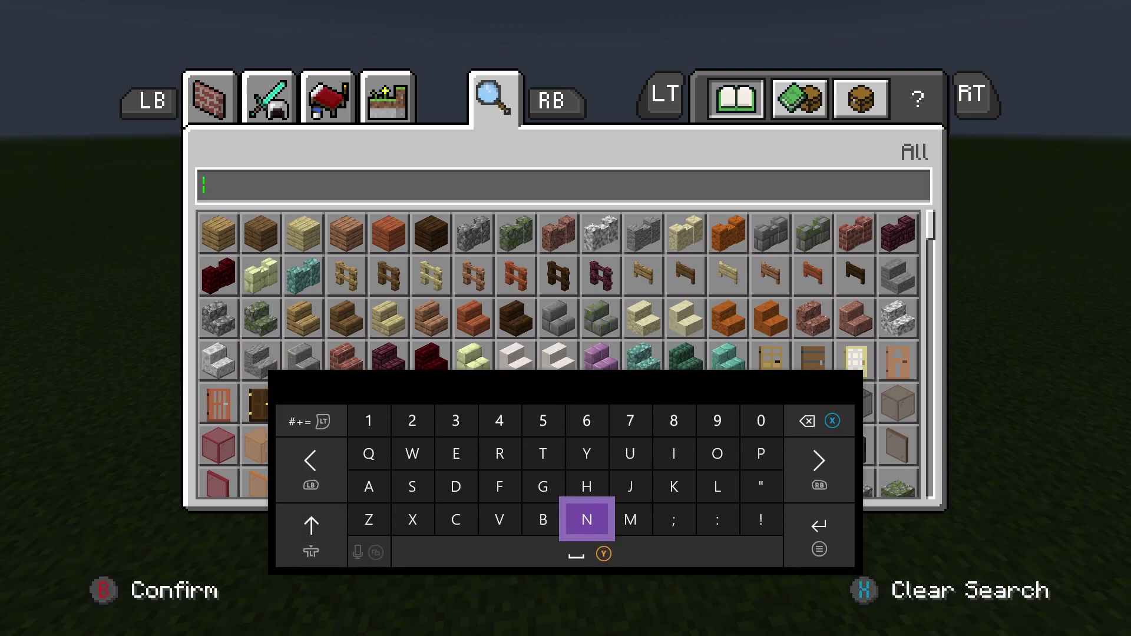
{"action": "type", "text": "Bm"}
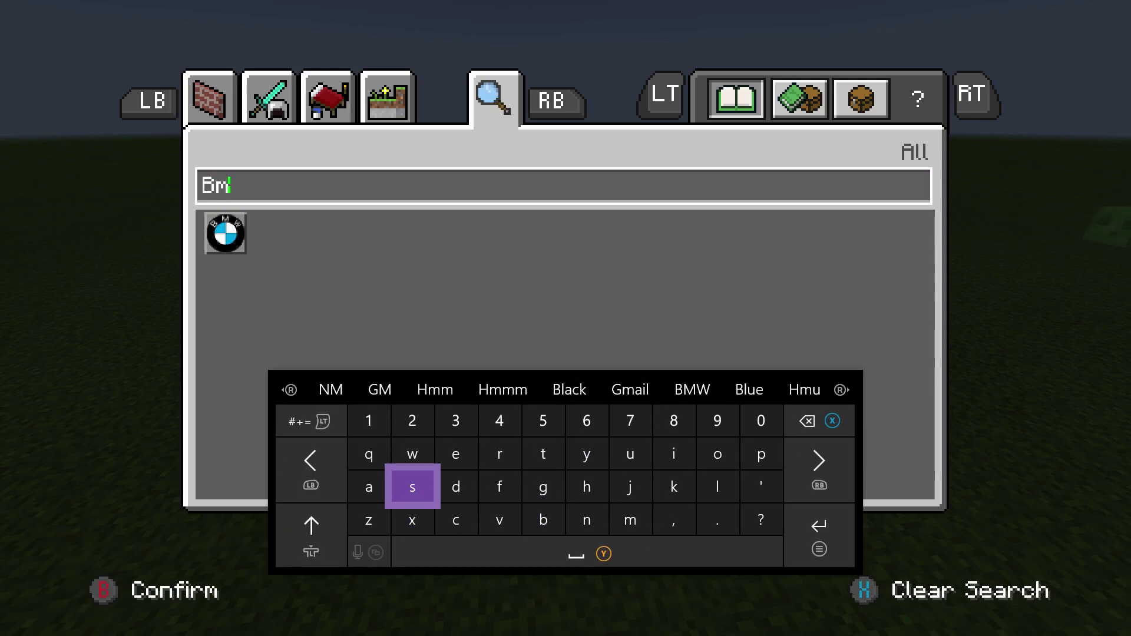
{"action": "type", "text": "w"}
{"action": "key", "text": "Escape"}
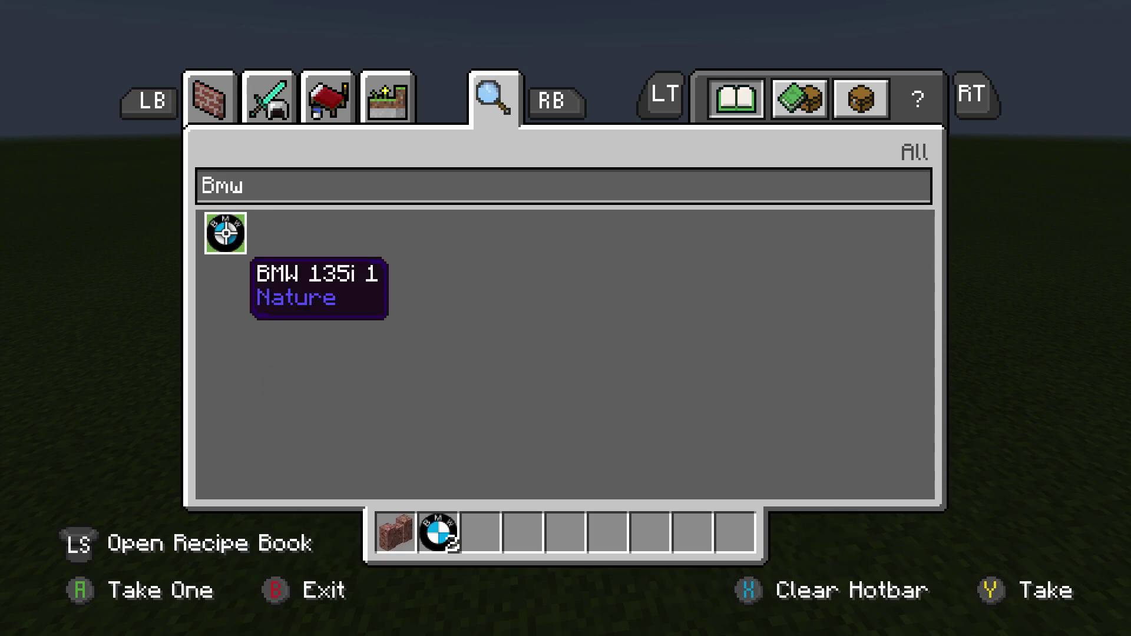
{"action": "key", "text": "Escape"}
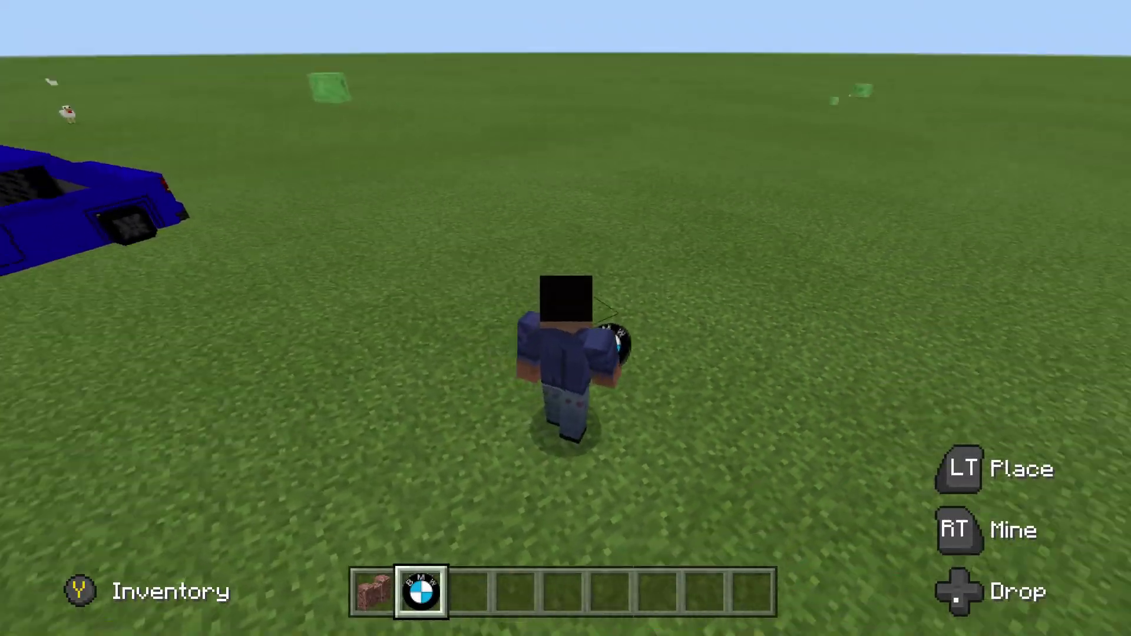
Place another group of BMW 135i cars on the grass and get into one of them to drive.
{"action": "right_click", "coordinate": [565, 318]}
{"action": "right_click", "coordinate": [566, 318]}
{"action": "right_click", "coordinate": [566, 318]}
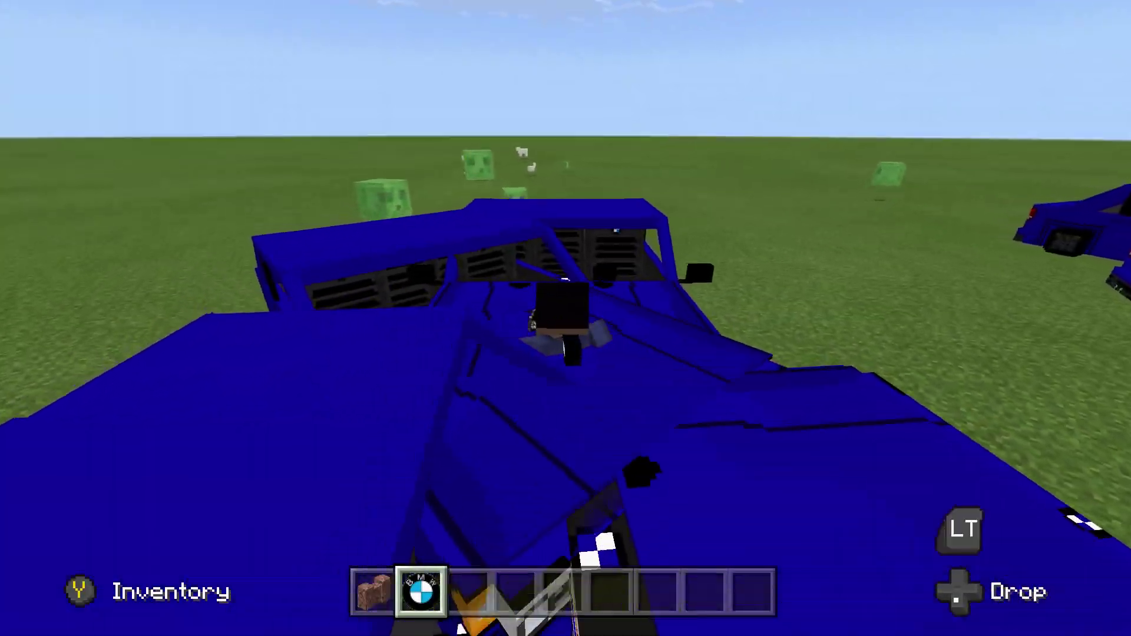
{"action": "right_click", "coordinate": [566, 318]}
{"action": "right_click", "coordinate": [566, 318]}
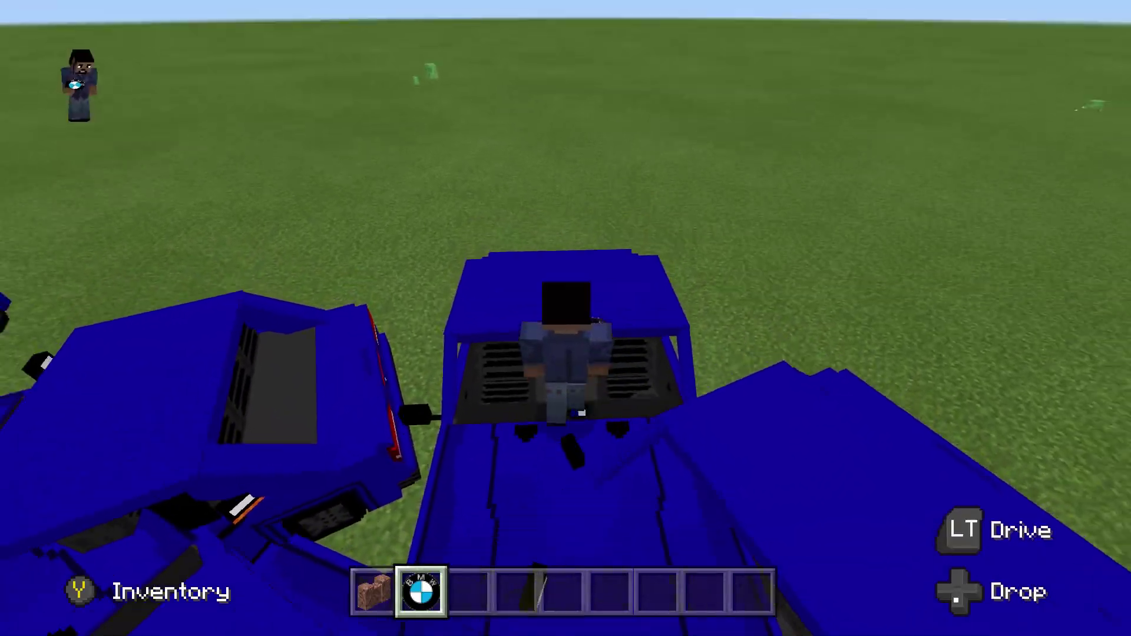
{"action": "right_click", "coordinate": [565, 318]}
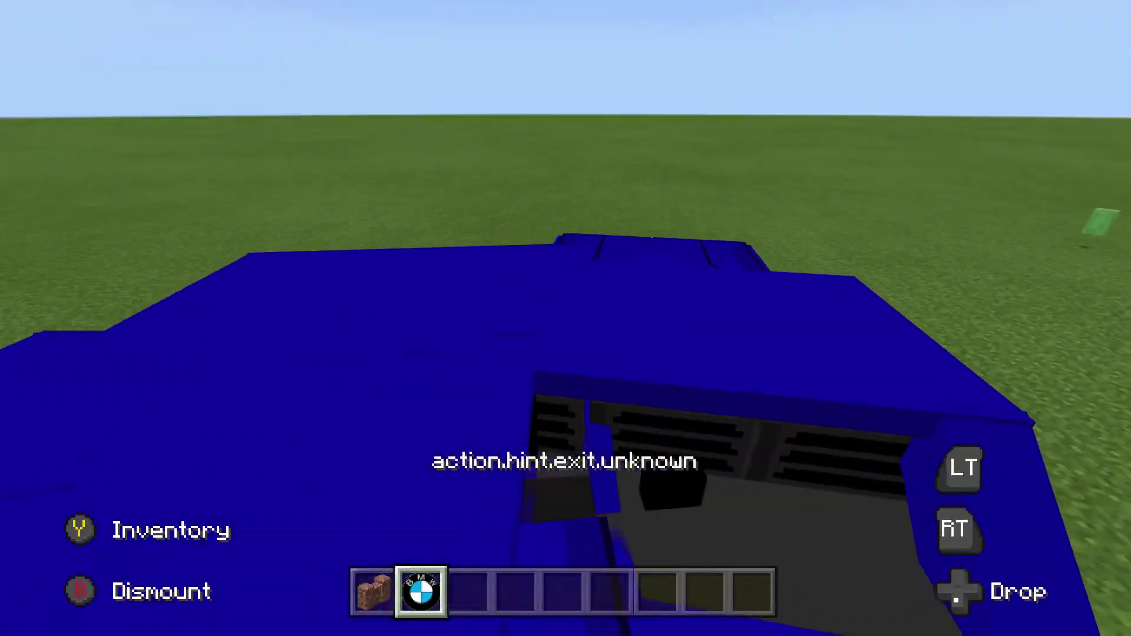